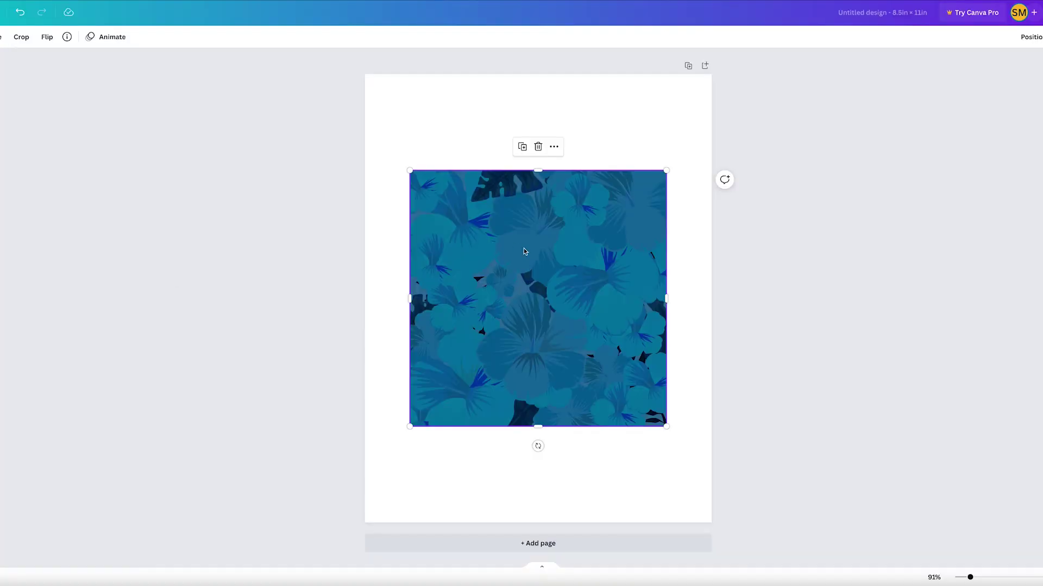
Move the blue floral pattern toward the page's upper edge and adjust the hue of its green copy
{"action": "left_click_drag", "start_coordinate": [524, 249], "coordinate": [490, 166]}
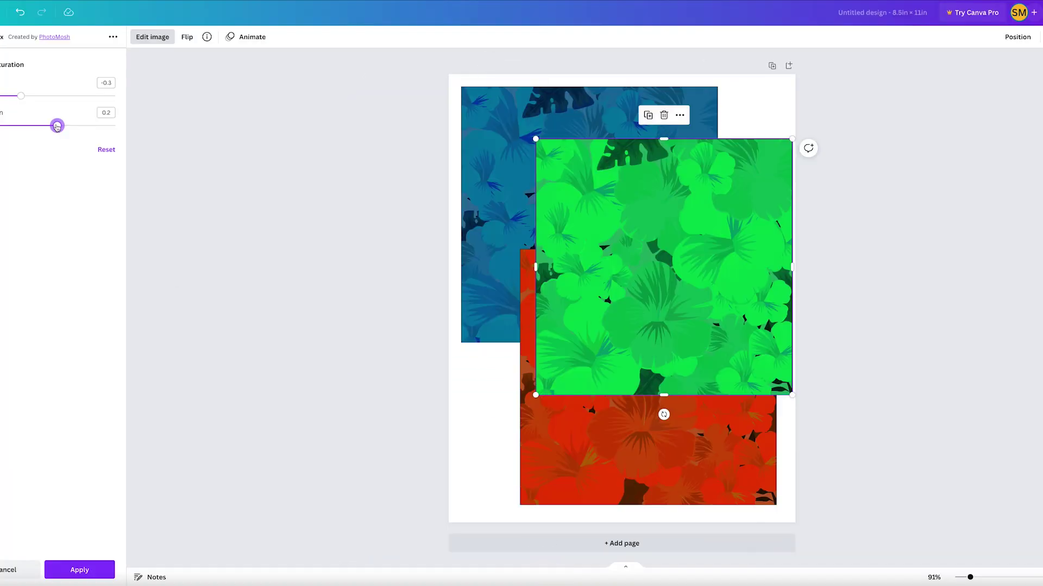
{"action": "mouse_move", "coordinate": [23, 98]}
{"action": "left_mouse_down"}
{"action": "mouse_move", "coordinate": [101, 98]}
{"action": "mouse_move", "coordinate": [35, 97]}
{"action": "left_mouse_up"}
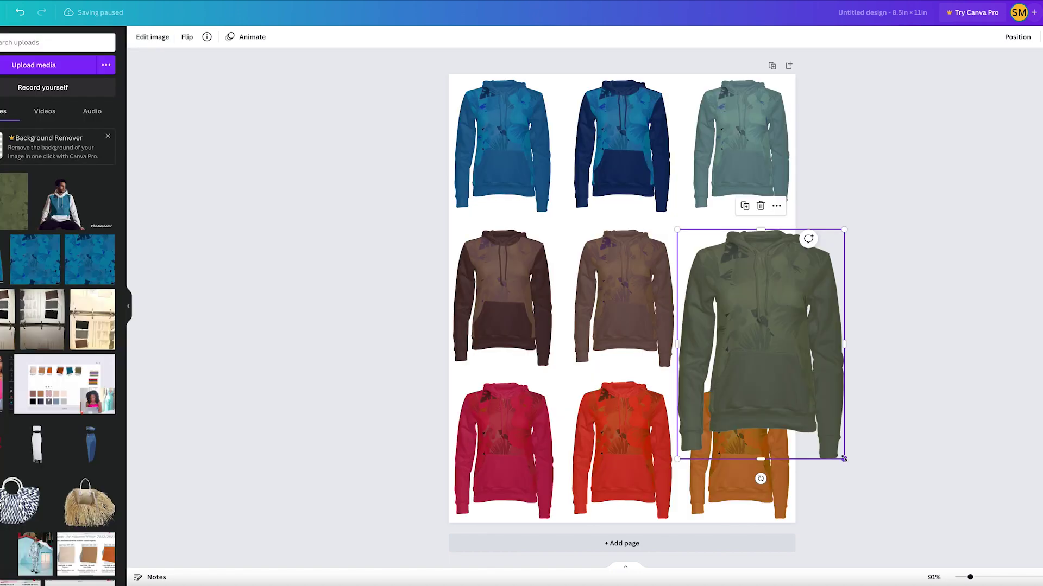
Scale the olive green hoodie down to match the others, fitting it in the middle row's third column
{"action": "left_click_drag", "start_coordinate": [842, 456], "coordinate": [782, 364]}
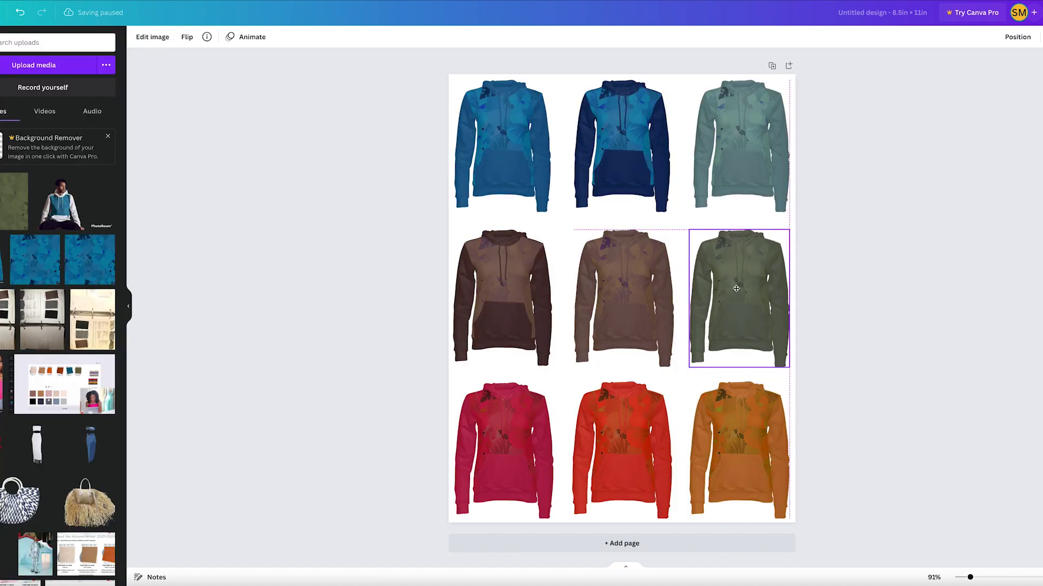
{"action": "left_click", "coordinate": [883, 297]}
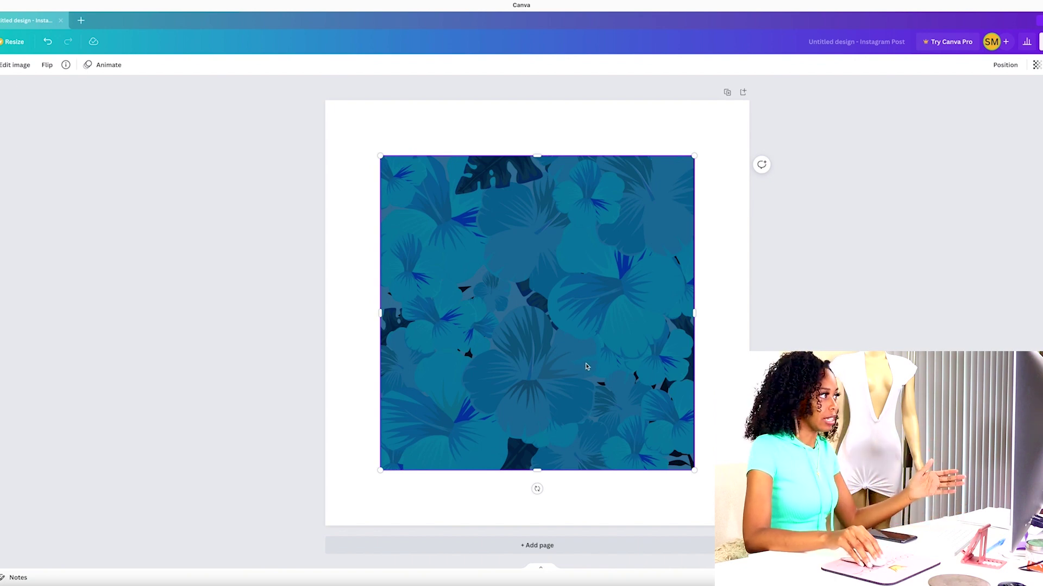
Open image editing for the blue floral pattern and examine the available effects, from adjustments and filters to the additional apps
{"action": "left_click", "coordinate": [513, 145]}
{"action": "left_click", "coordinate": [503, 226]}
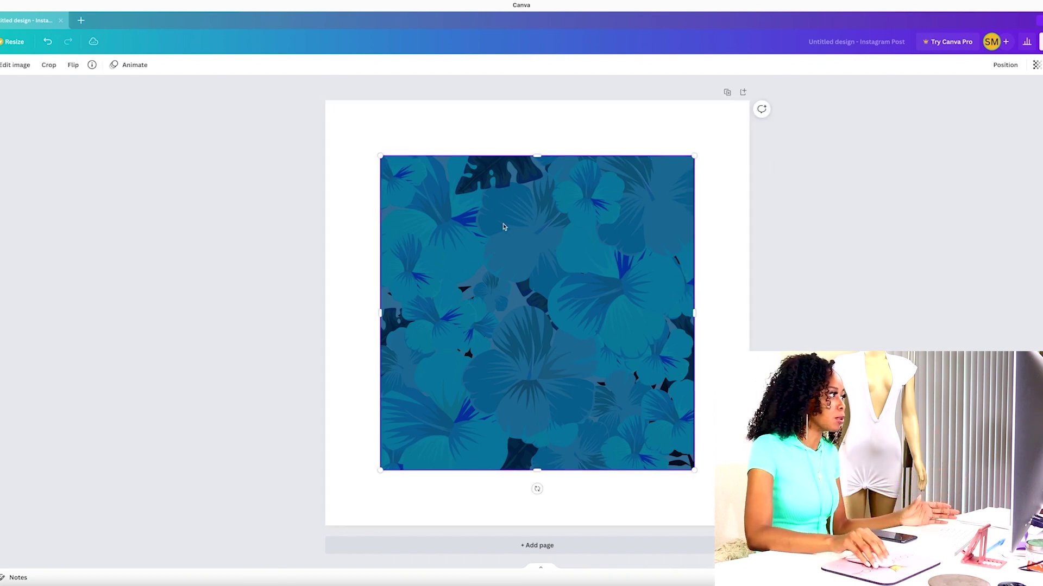
{"action": "left_click", "coordinate": [6, 65]}
{"action": "scroll", "coordinate": [130, 357], "scroll_direction": "down", "scroll_amount": 2}
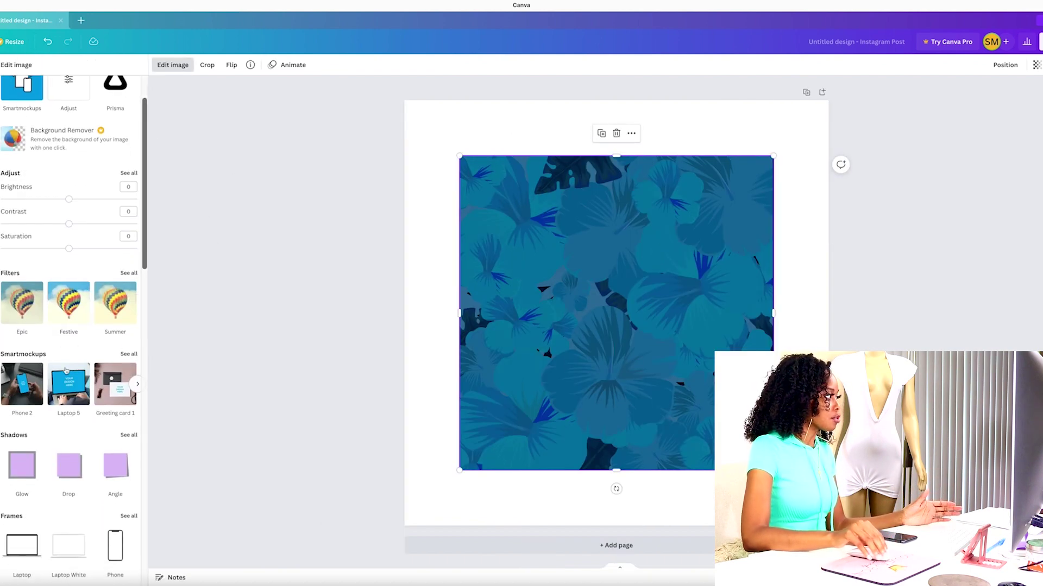
{"action": "mouse_move", "coordinate": [138, 390]}
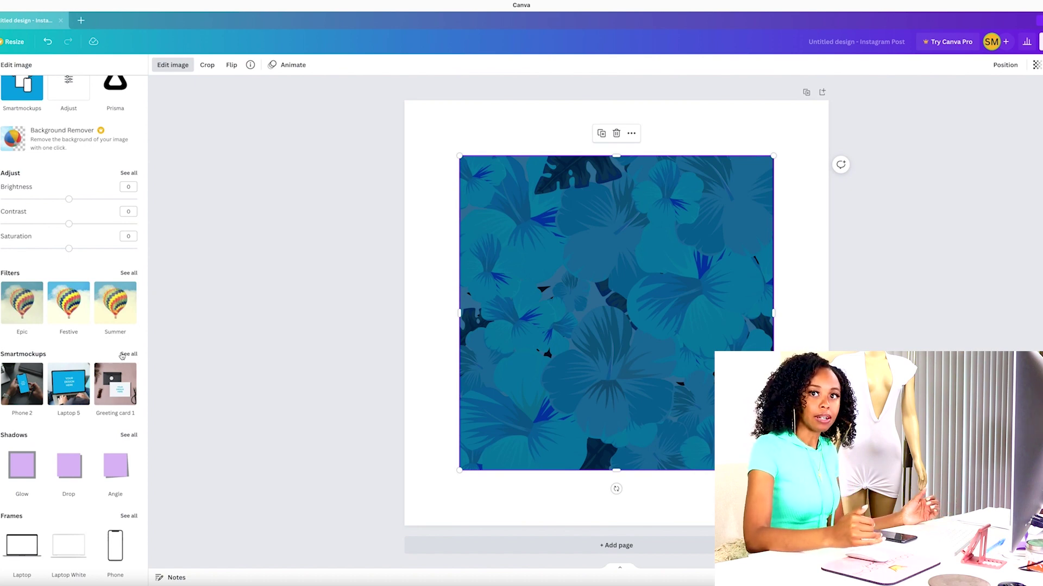
{"action": "scroll", "coordinate": [122, 355], "scroll_direction": "up", "scroll_amount": 2}
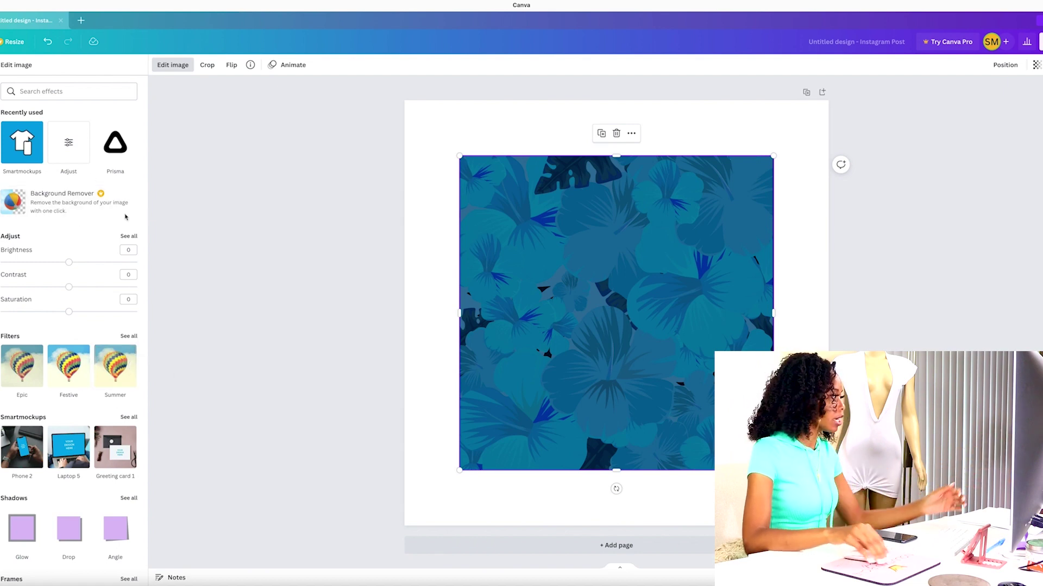
{"action": "scroll", "coordinate": [71, 419], "scroll_direction": "down", "scroll_amount": 15}
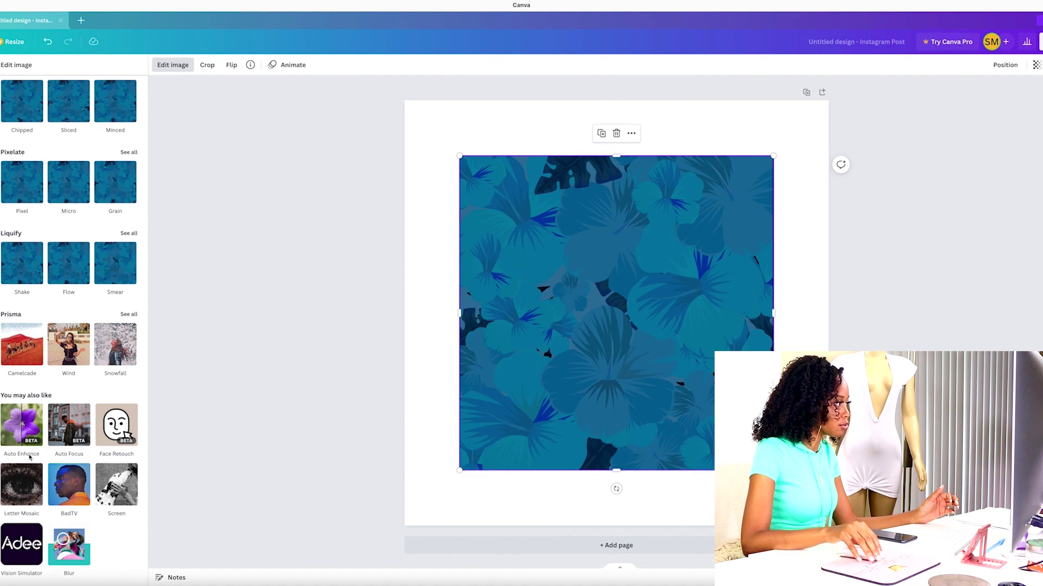
{"action": "scroll", "coordinate": [30, 456], "scroll_direction": "up", "scroll_amount": 15}
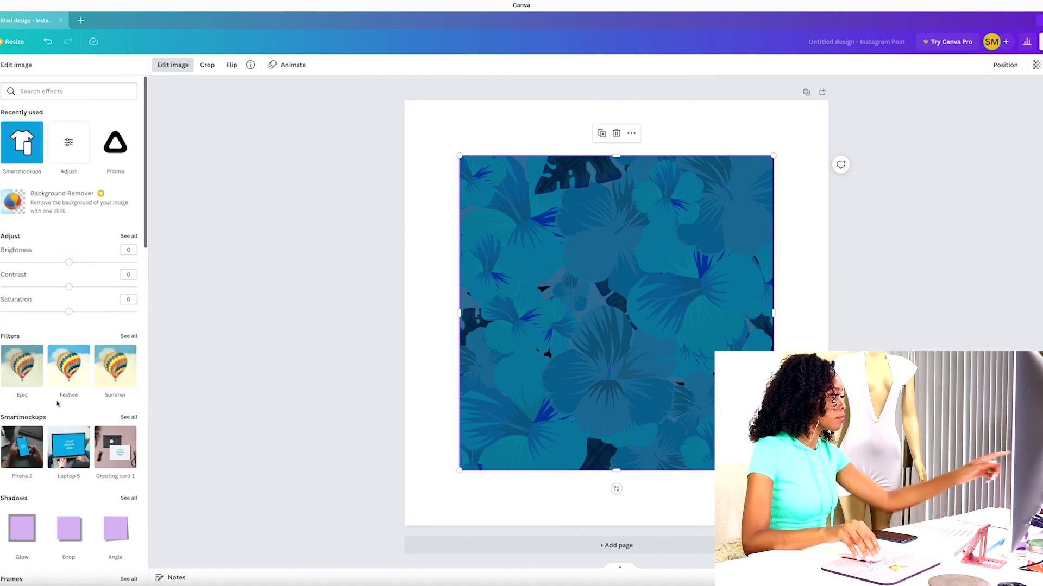
{"action": "scroll", "coordinate": [46, 448], "scroll_direction": "down", "scroll_amount": 15}
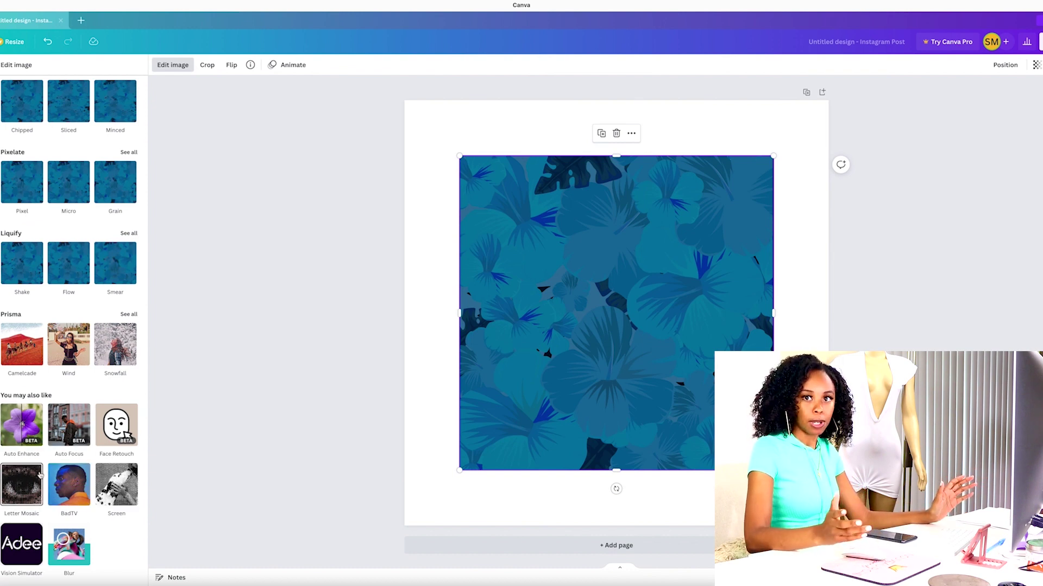
{"action": "scroll", "coordinate": [39, 475], "scroll_direction": "up", "scroll_amount": 15}
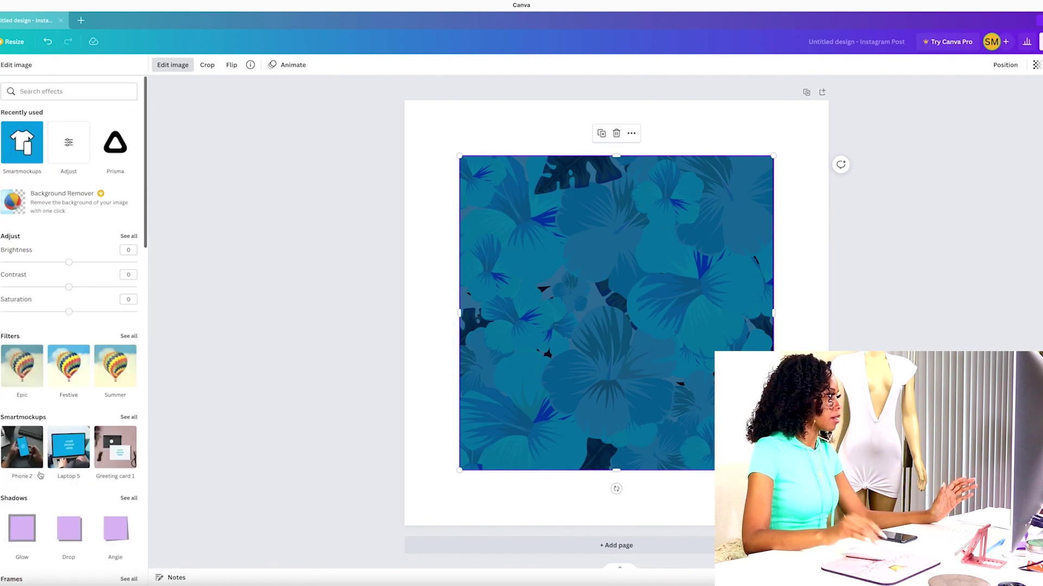
Preview the floral pattern on the Hoodie 1 mockup from the Clothing section of Smartmockups
{"action": "left_click", "coordinate": [126, 418]}
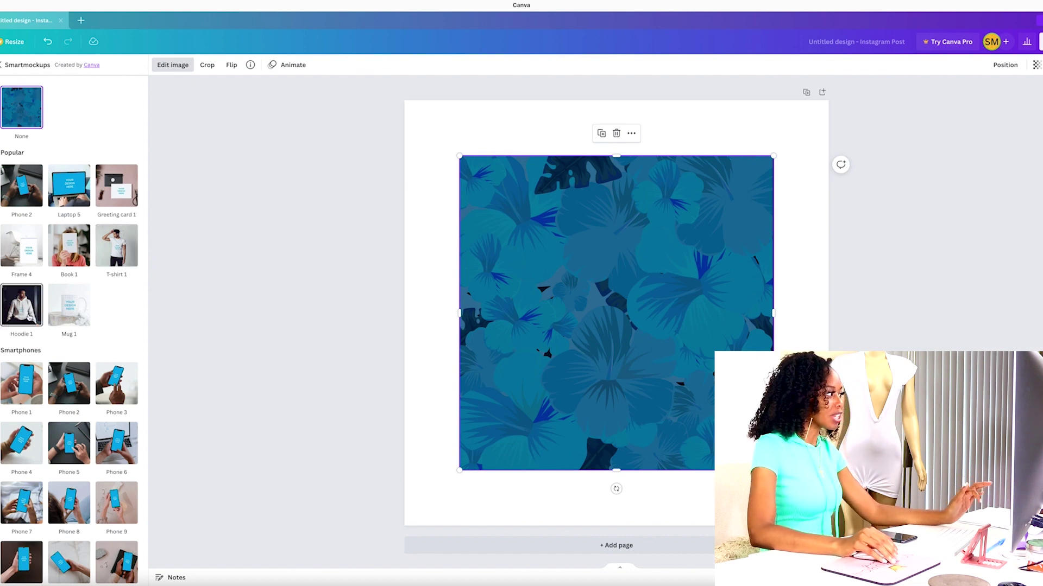
{"action": "scroll", "coordinate": [29, 317], "scroll_direction": "down", "scroll_amount": 8}
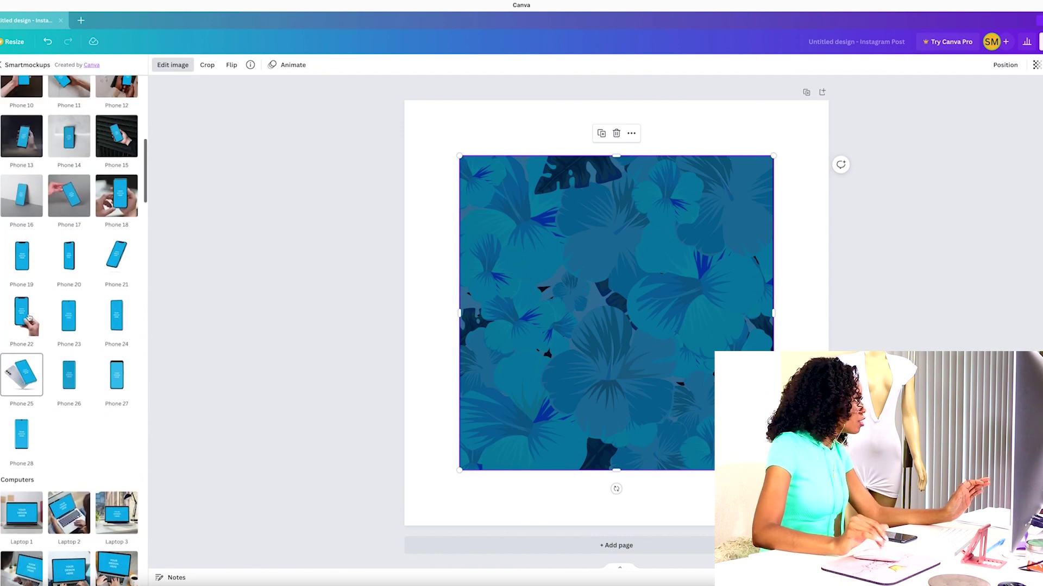
{"action": "scroll", "coordinate": [29, 318], "scroll_direction": "down", "scroll_amount": 10}
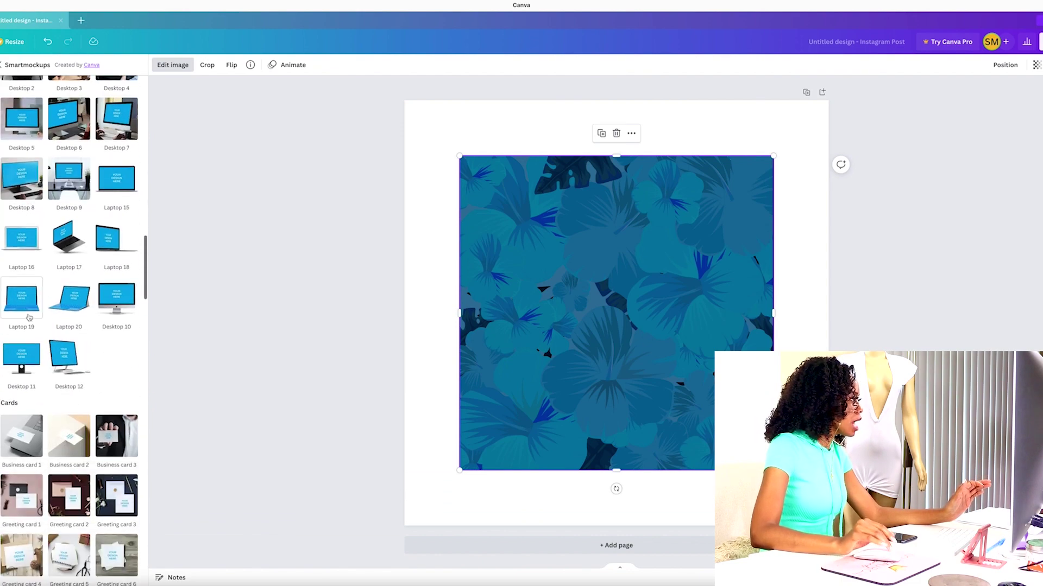
{"action": "scroll", "coordinate": [29, 318], "scroll_direction": "down", "scroll_amount": 10}
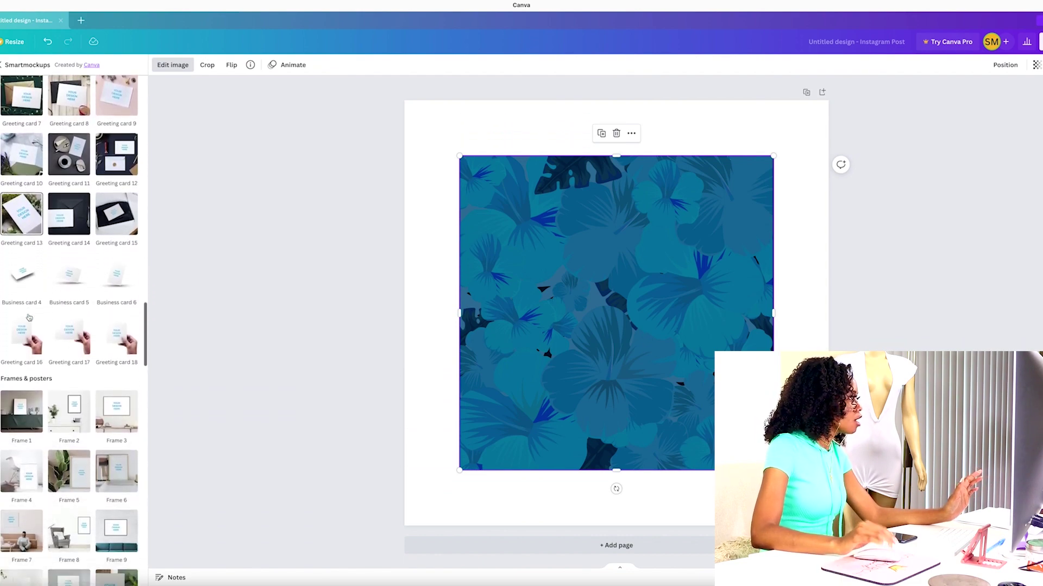
{"action": "scroll", "coordinate": [29, 318], "scroll_direction": "down", "scroll_amount": 10}
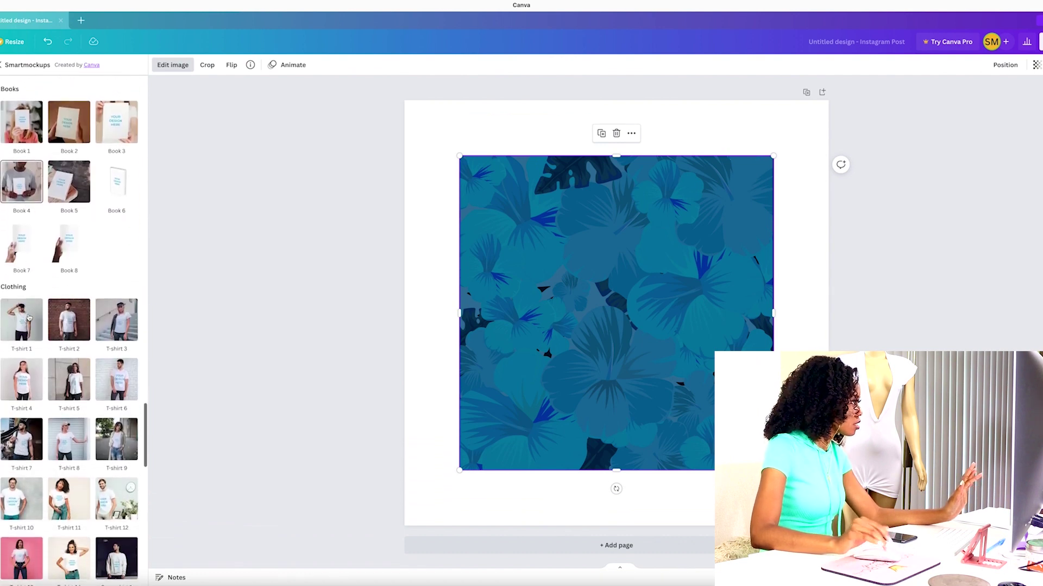
{"action": "scroll", "coordinate": [29, 317], "scroll_direction": "up", "scroll_amount": 1}
{"action": "scroll", "coordinate": [29, 318], "scroll_direction": "down", "scroll_amount": 4}
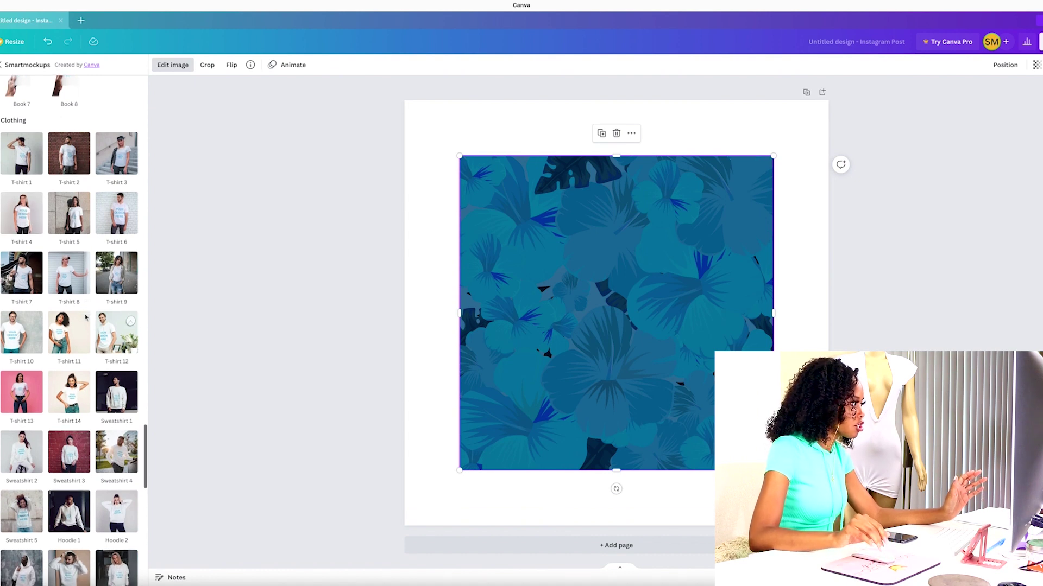
{"action": "scroll", "coordinate": [85, 318], "scroll_direction": "down", "scroll_amount": 2}
{"action": "scroll", "coordinate": [85, 318], "scroll_direction": "down", "scroll_amount": 4}
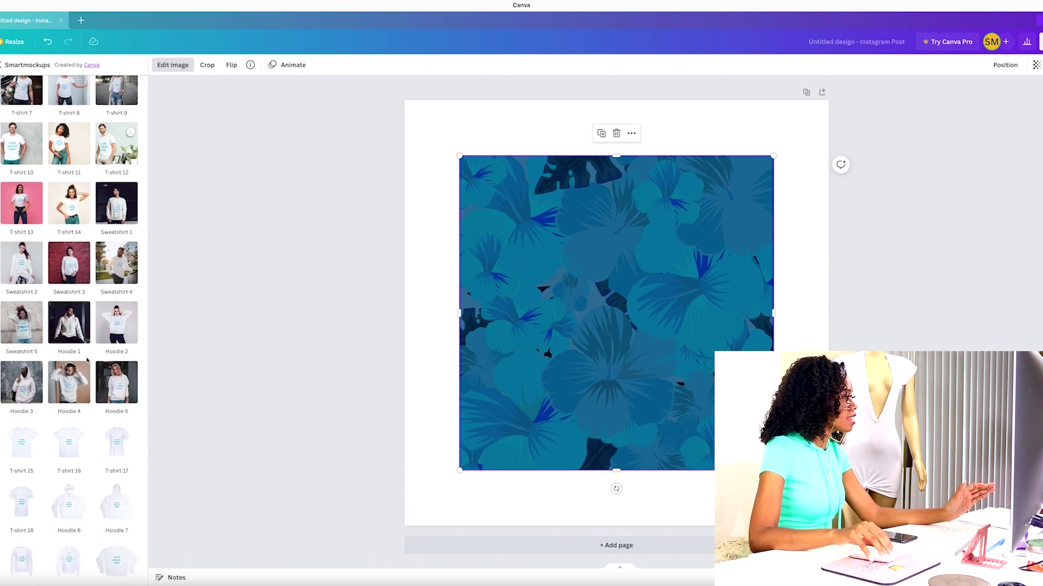
{"action": "scroll", "coordinate": [76, 320], "scroll_direction": "down", "scroll_amount": 2}
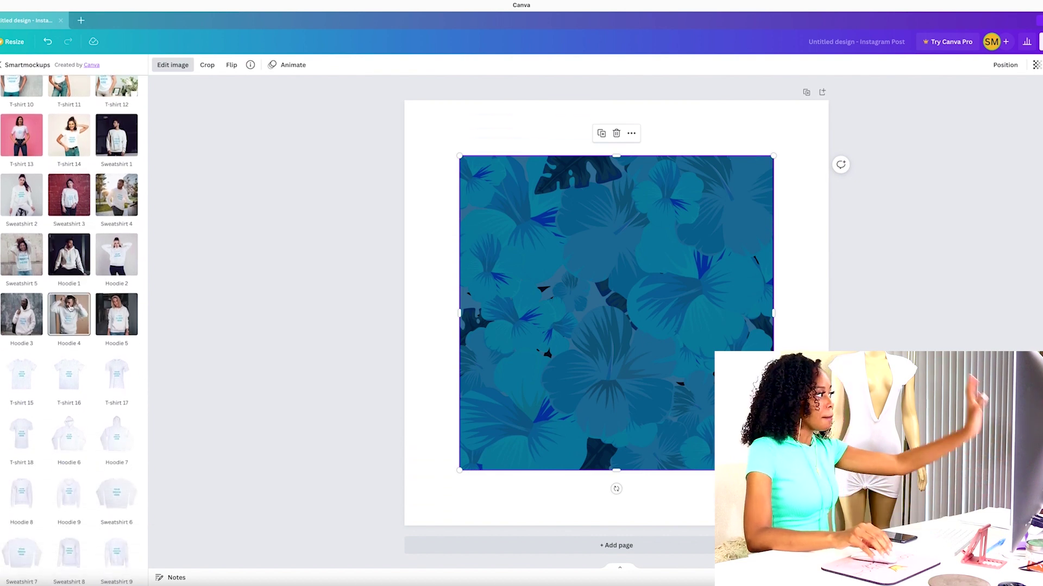
{"action": "left_click", "coordinate": [76, 259]}
{"action": "scroll", "coordinate": [76, 260], "scroll_direction": "up", "scroll_amount": 2}
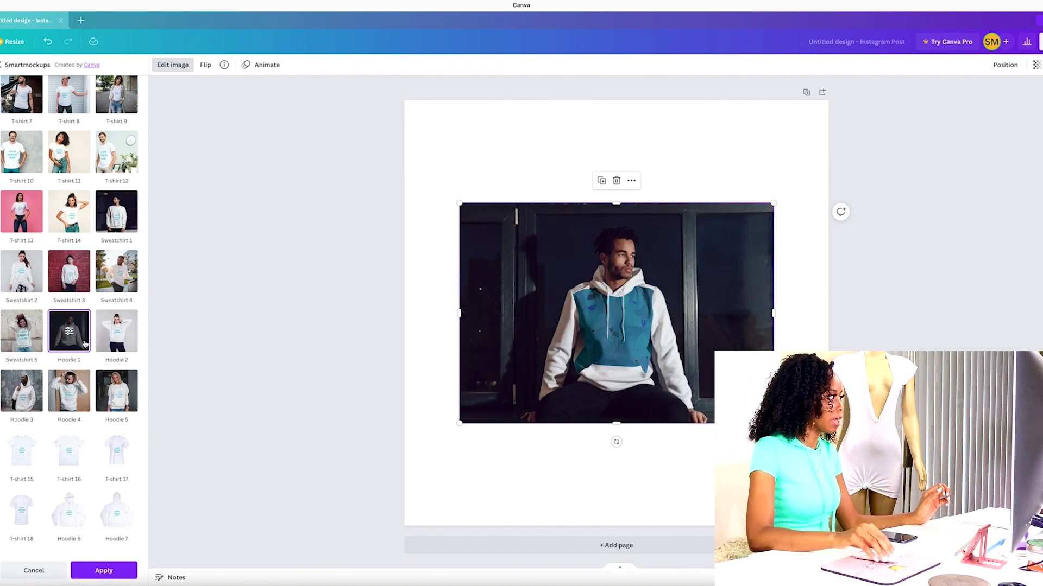
Open the Hoodie 1 mockup's settings and try the Fit crop for the floral pattern
{"action": "left_click", "coordinate": [68, 332]}
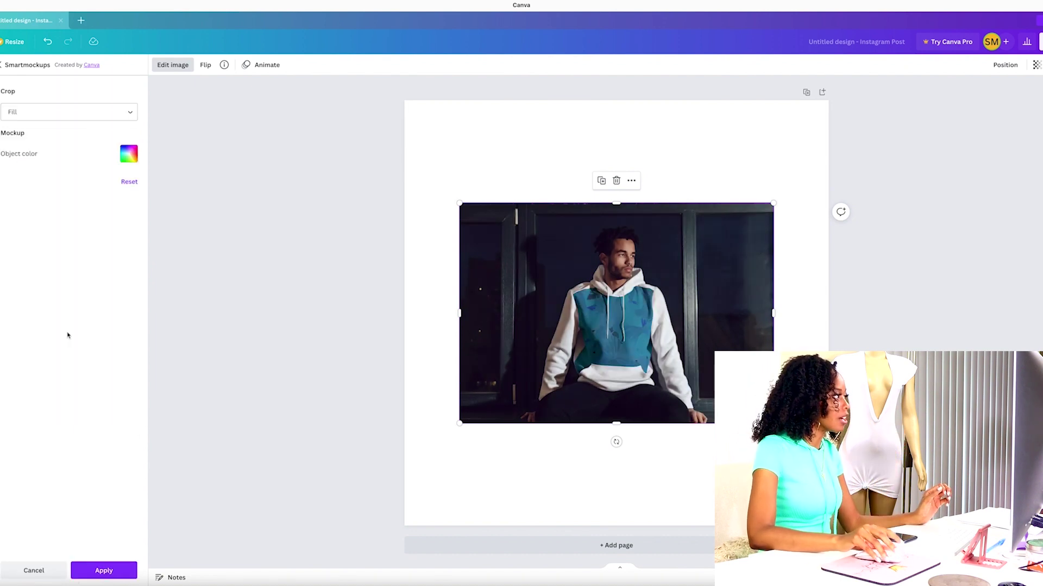
{"action": "left_click", "coordinate": [102, 119]}
{"action": "left_click", "coordinate": [63, 157]}
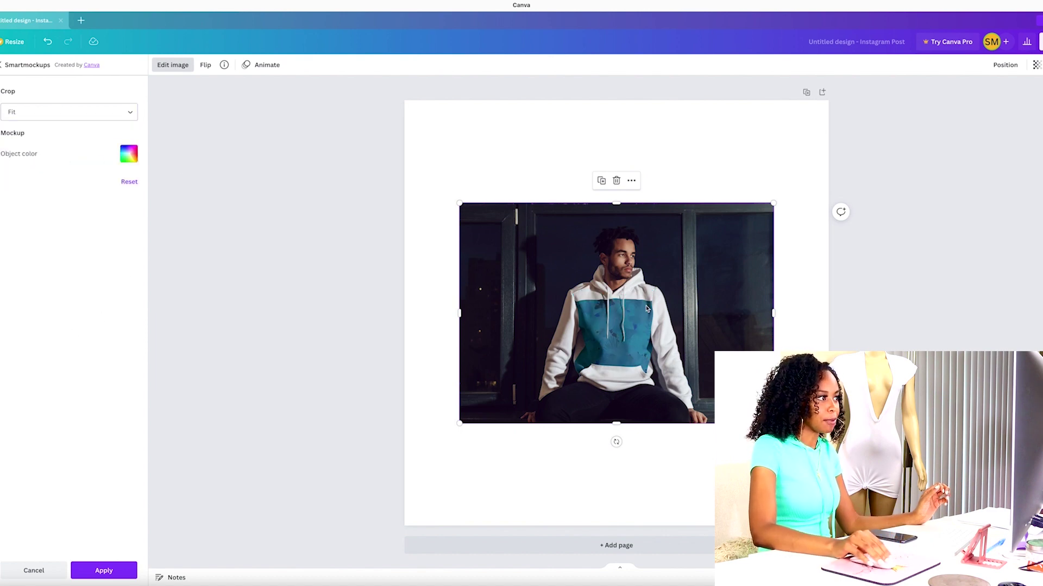
Try a Custom crop on the hoodie mockup with horizontal position 75, vertical position 0 and size 200
{"action": "left_click", "coordinate": [65, 116]}
{"action": "left_click", "coordinate": [73, 175]}
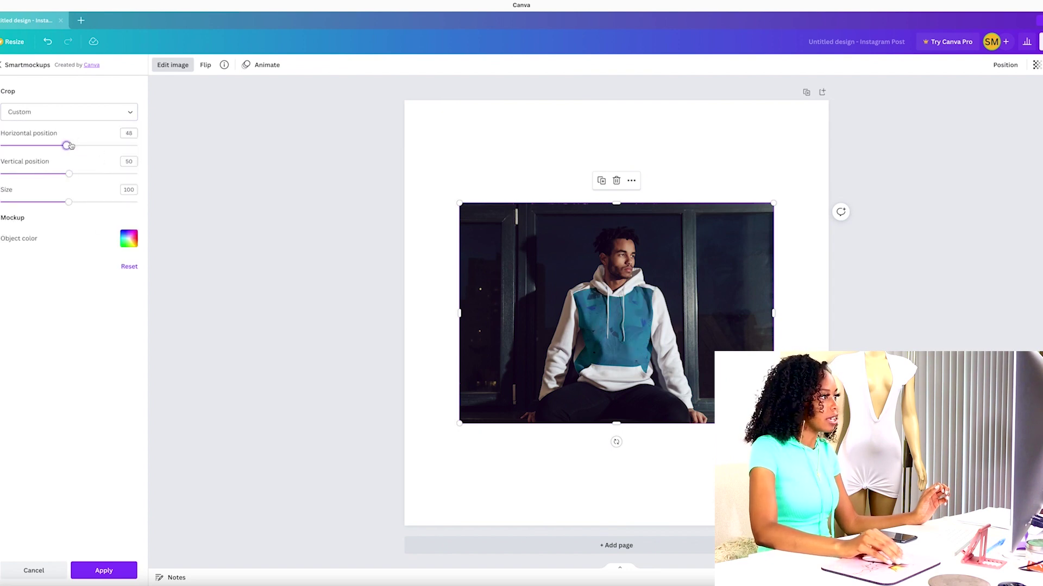
{"action": "left_click_drag", "start_coordinate": [69, 174], "coordinate": [2, 174]}
{"action": "left_click_drag", "start_coordinate": [69, 202], "coordinate": [174, 216]}
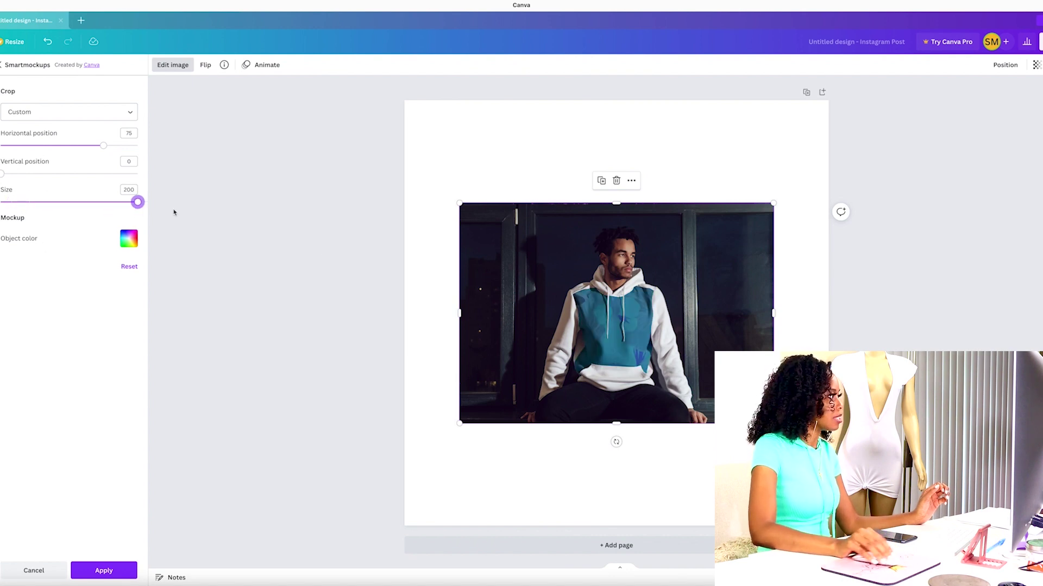
Return the hoodie mockup's crop to Fill and discard the mockup after inspecting it close up
{"action": "left_click", "coordinate": [66, 112]}
{"action": "left_click", "coordinate": [21, 140]}
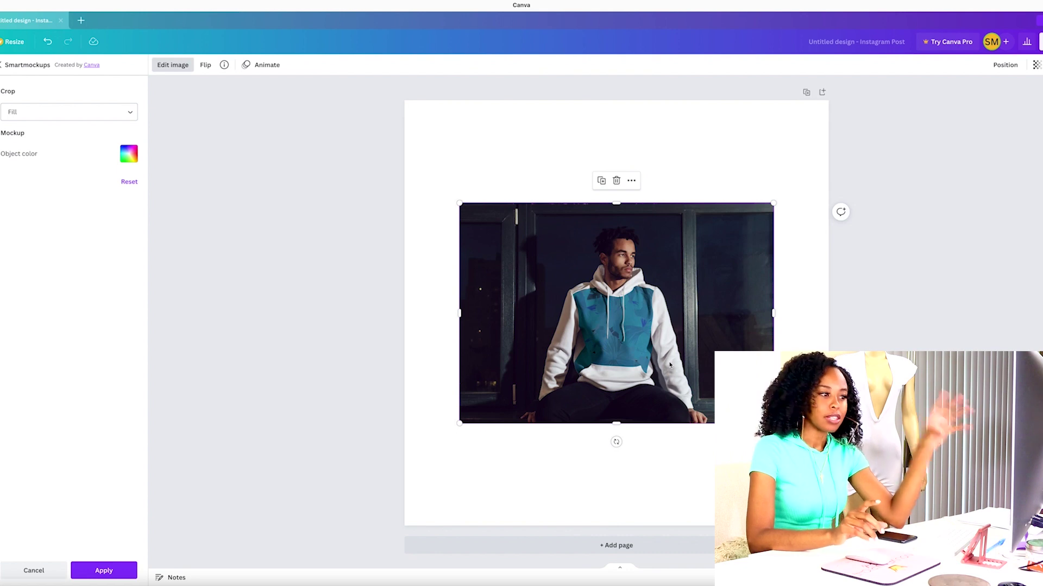
{"action": "scroll", "coordinate": [616, 303], "scroll_direction": "up", "scroll_amount": 5}
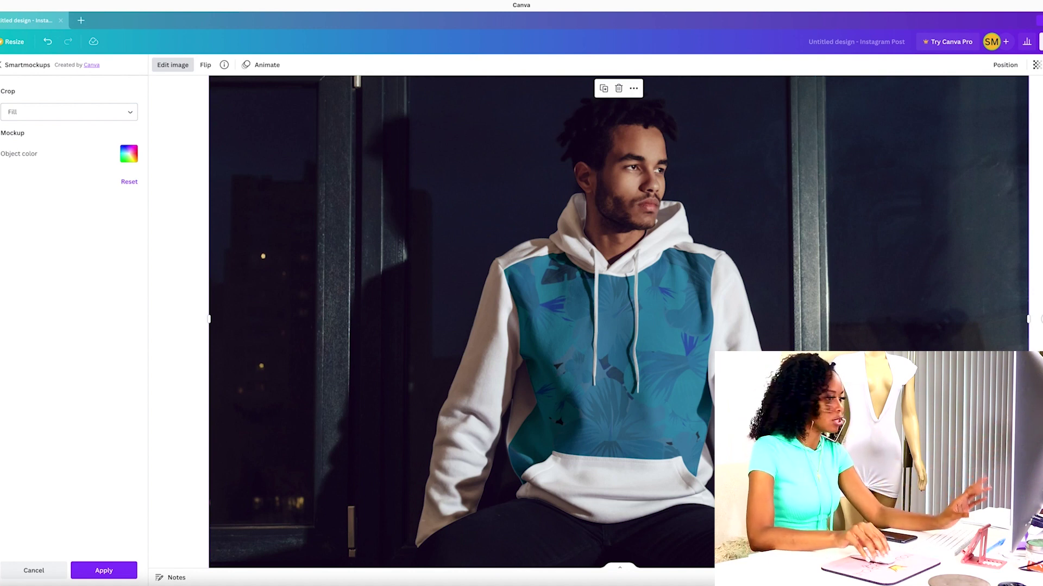
{"action": "scroll", "coordinate": [381, 313], "scroll_direction": "down", "scroll_amount": 5}
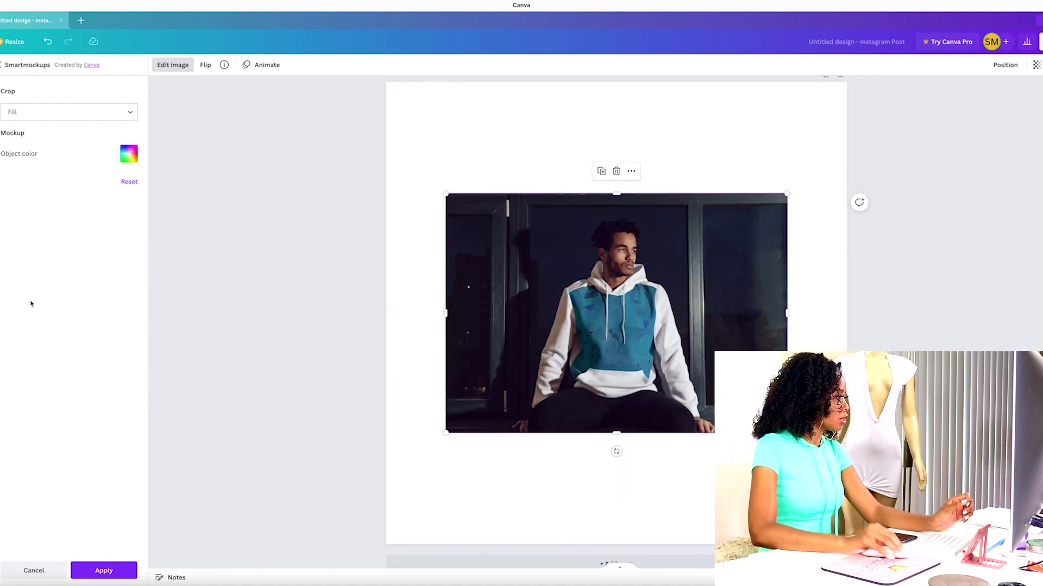
{"action": "left_click", "coordinate": [27, 573]}
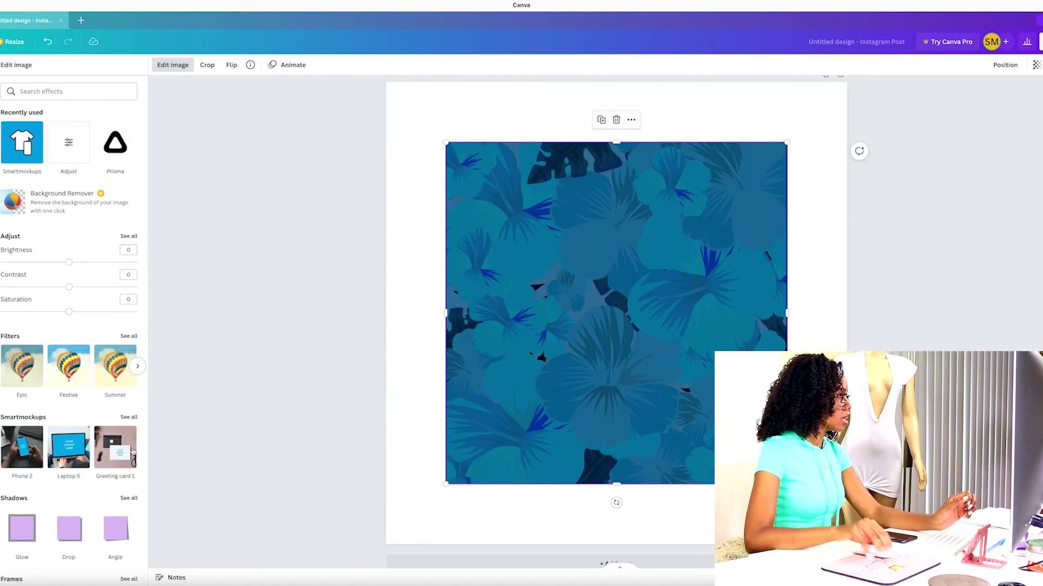
Reopen the full Smartmockups collection and preview the floral pattern on the Sweatshirt 1 mockup
{"action": "left_click", "coordinate": [129, 417]}
{"action": "scroll", "coordinate": [70, 383], "scroll_direction": "down", "scroll_amount": 10}
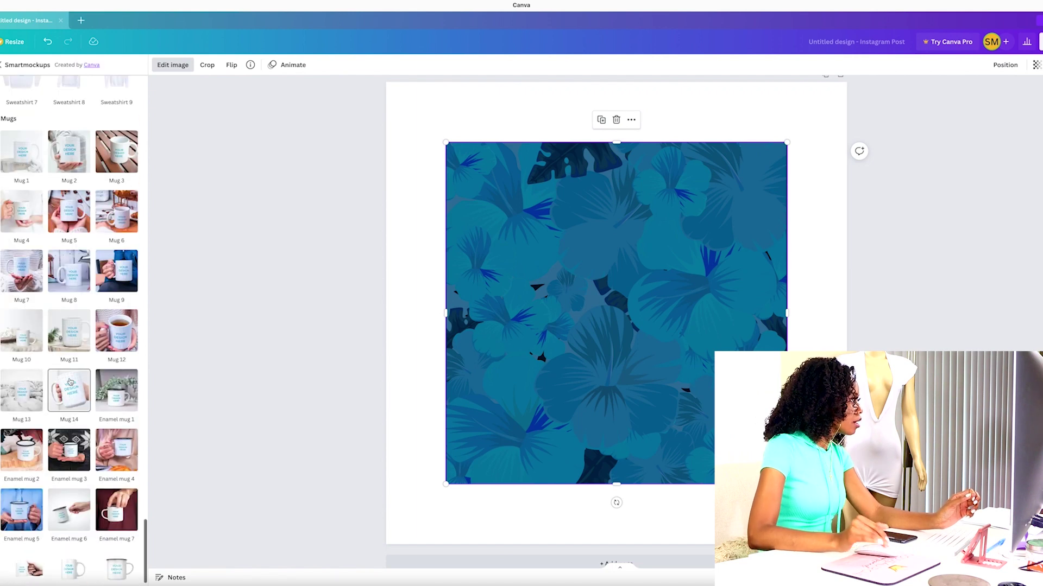
{"action": "scroll", "coordinate": [70, 382], "scroll_direction": "up", "scroll_amount": 3}
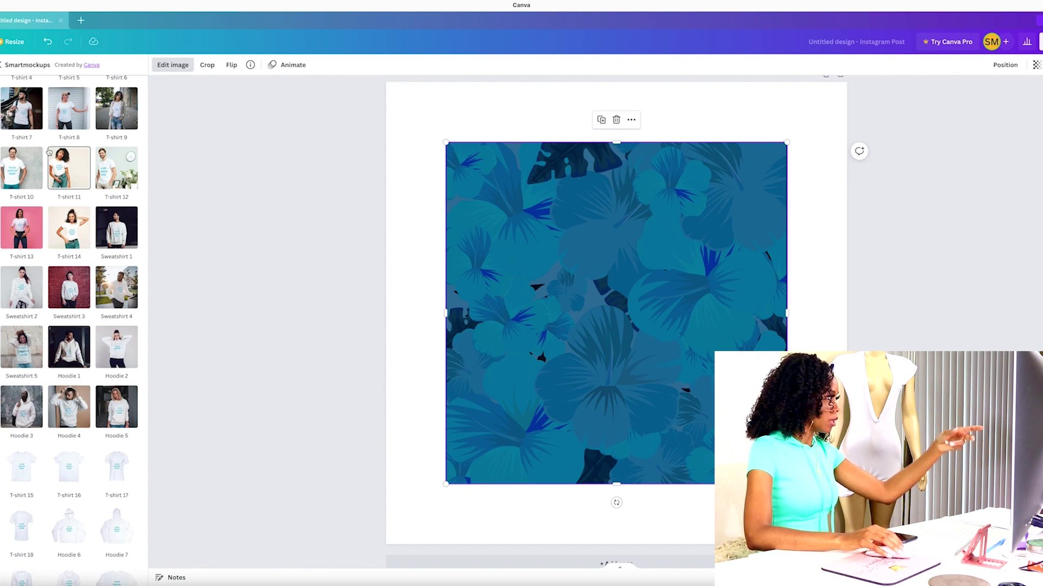
{"action": "left_click", "coordinate": [115, 246]}
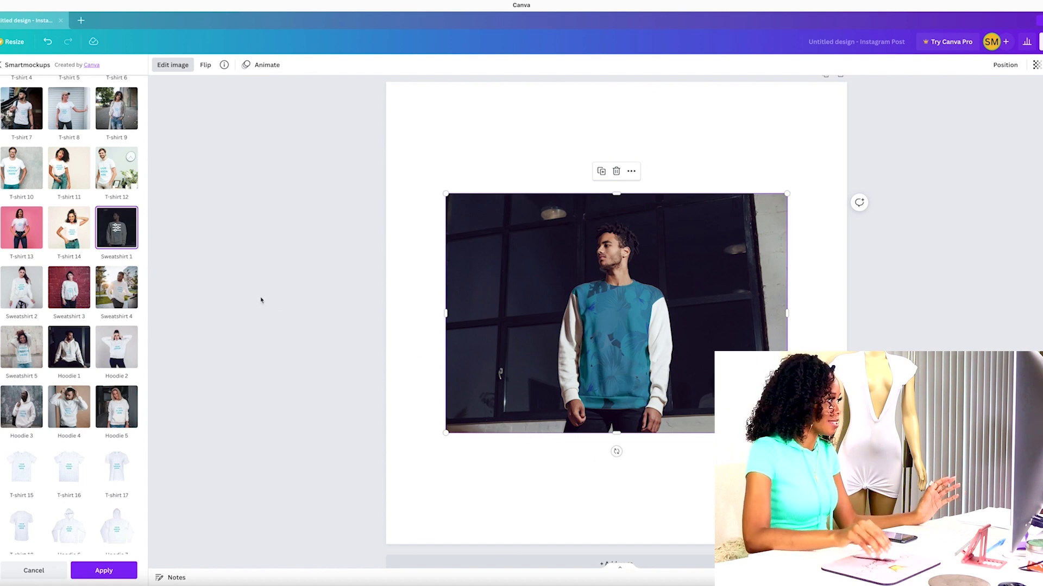
Switch the floral pattern's preview to the Hoodie 4 mockup and look over the plain garment mockups
{"action": "scroll", "coordinate": [70, 367], "scroll_direction": "down", "scroll_amount": 1}
{"action": "left_click", "coordinate": [70, 367]}
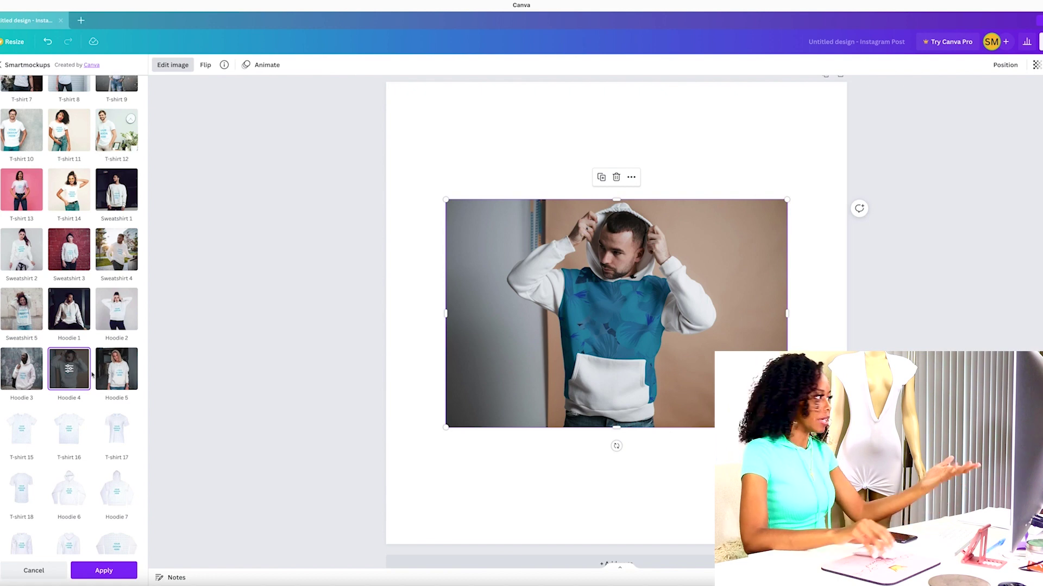
{"action": "scroll", "coordinate": [42, 374], "scroll_direction": "down", "scroll_amount": 1}
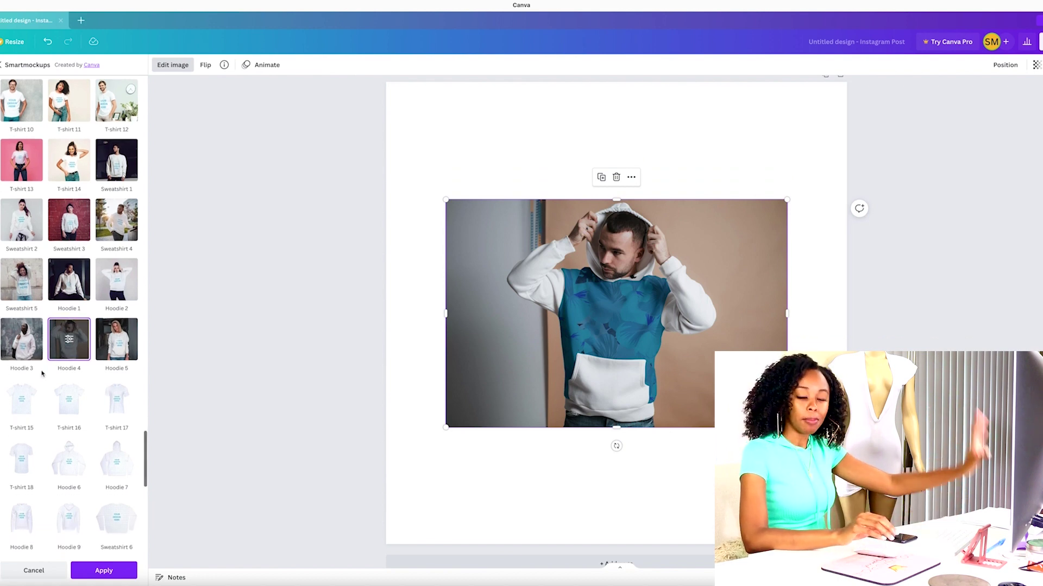
{"action": "scroll", "coordinate": [42, 374], "scroll_direction": "down", "scroll_amount": 2}
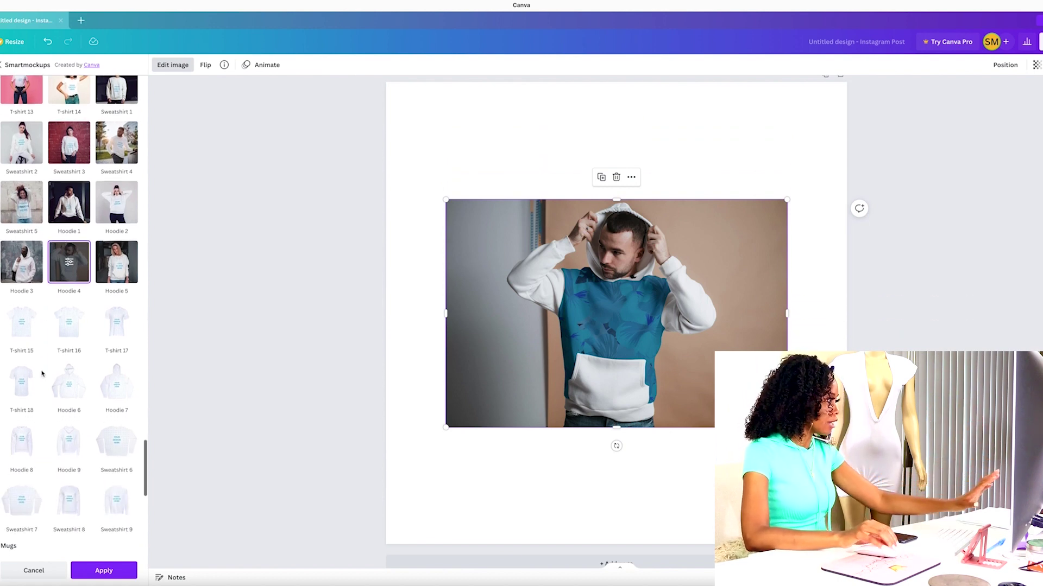
Preview the floral pattern on the Hoodie 6, Hoodie 9 and Hoodie 8 mockups
{"action": "left_click", "coordinate": [66, 382]}
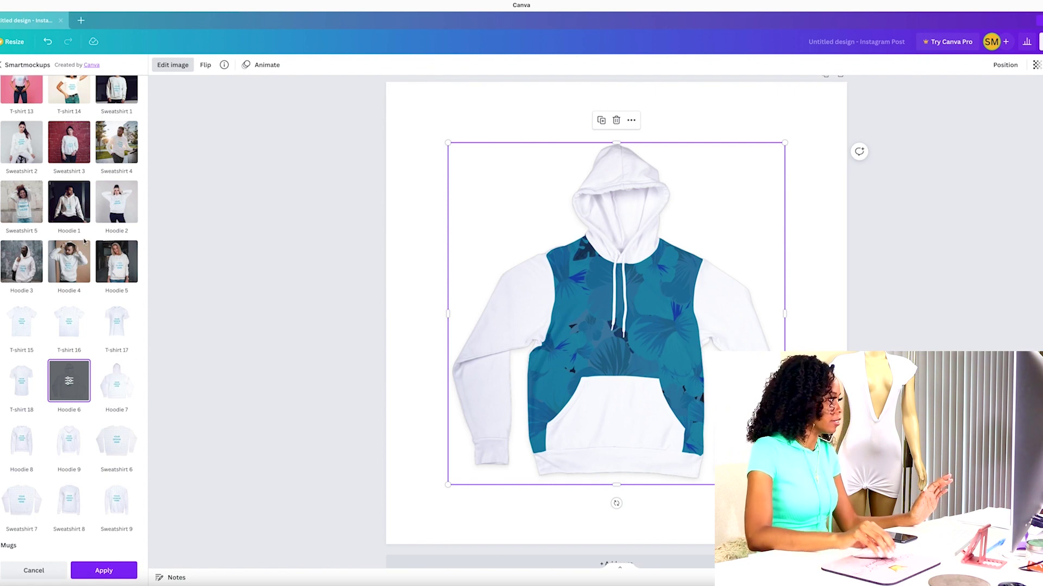
{"action": "left_click", "coordinate": [69, 453]}
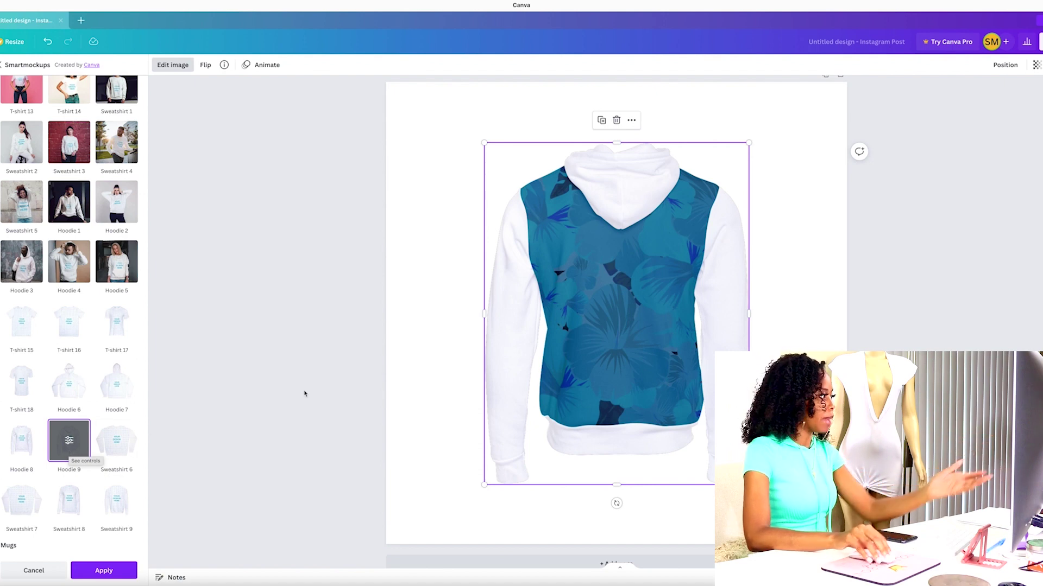
{"action": "left_click", "coordinate": [21, 448]}
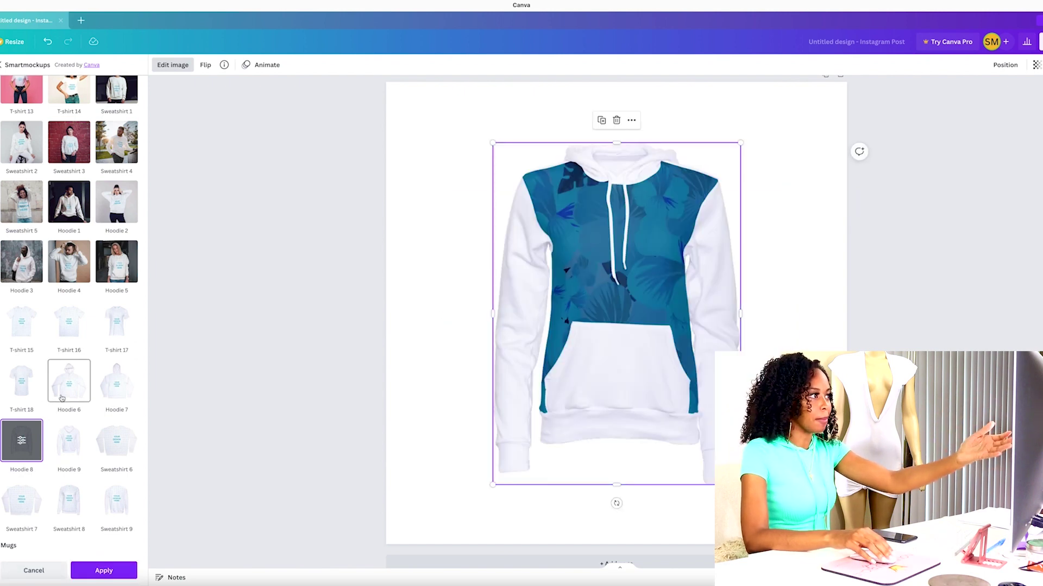
Put the floral pattern on the T-shirt 15 mockup and set its object color to blue #0F7DAD sampled from the print
{"action": "left_click", "coordinate": [13, 321]}
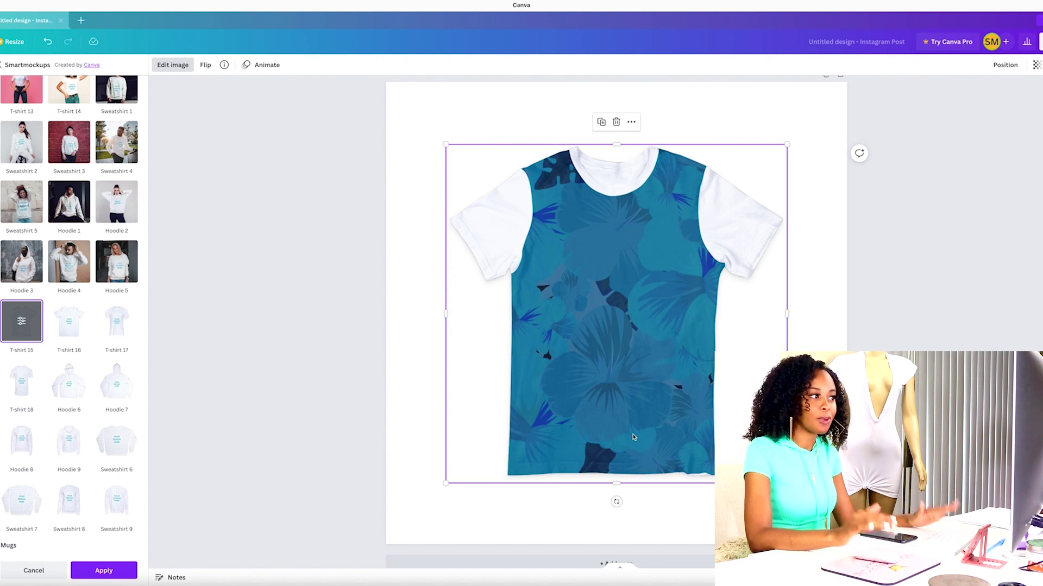
{"action": "scroll", "coordinate": [633, 245], "scroll_direction": "up", "scroll_amount": 1}
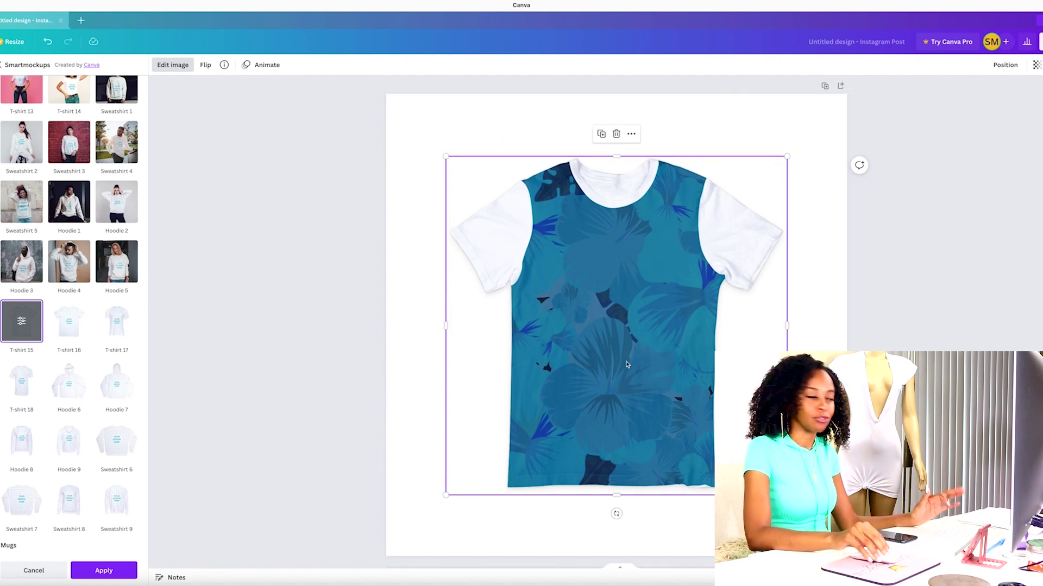
{"action": "left_click", "coordinate": [240, 281]}
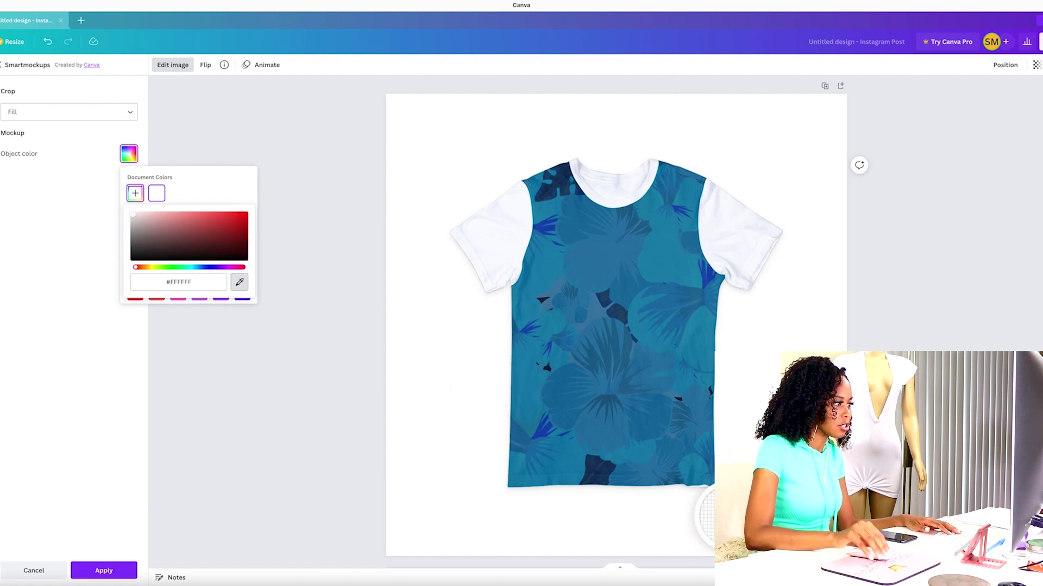
{"action": "left_click", "coordinate": [575, 465]}
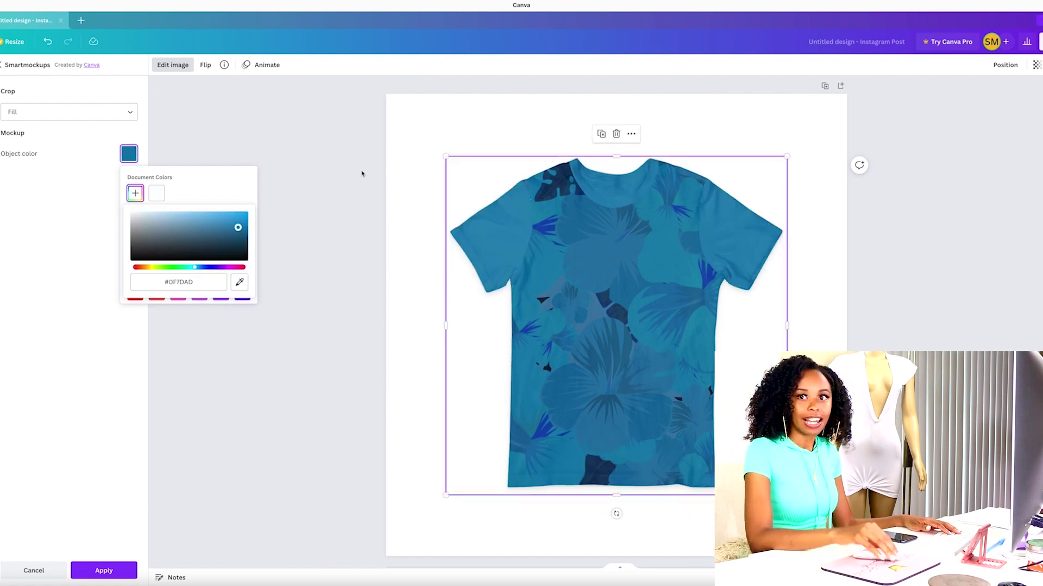
{"action": "key", "text": "Escape"}
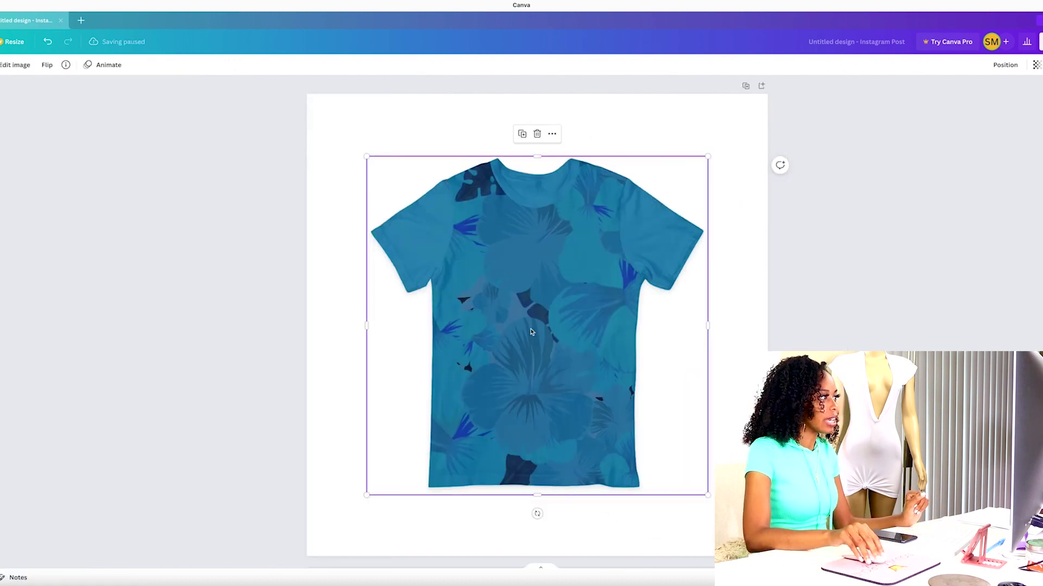
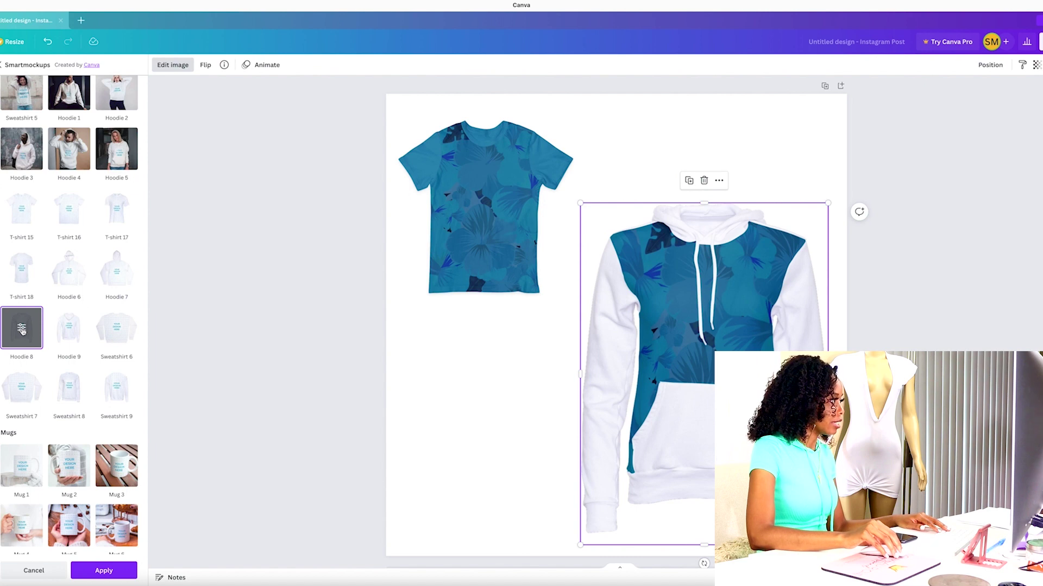
Set the Hoodie 8 mockup's object color to blue #2388B5 sampled from the T-shirt's sleeve, and fit the hoodie beside the T-shirt
{"action": "left_click", "coordinate": [22, 329]}
{"action": "left_click", "coordinate": [129, 155]}
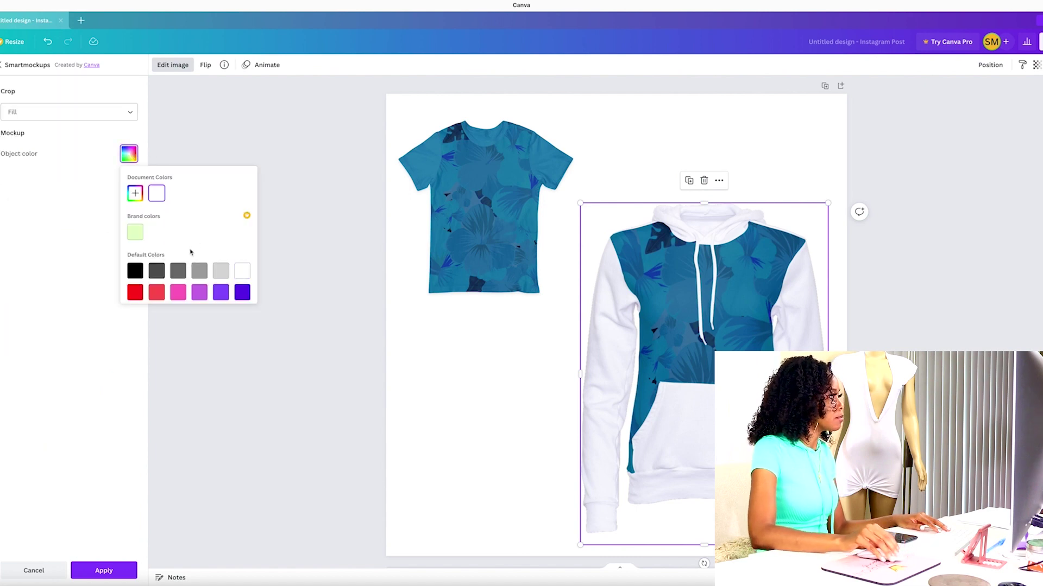
{"action": "left_click", "coordinate": [136, 194]}
{"action": "left_click", "coordinate": [238, 283]}
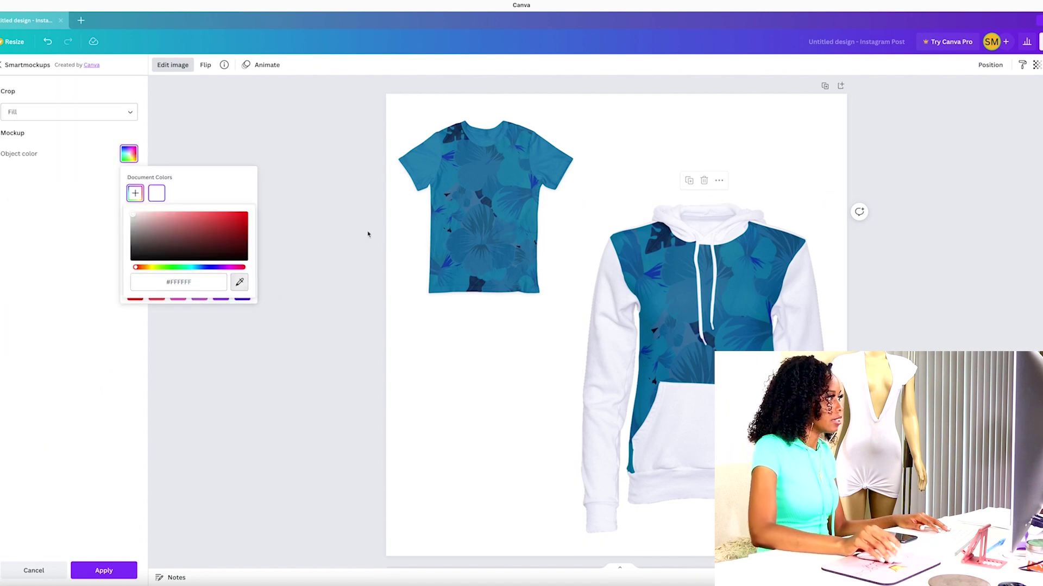
{"action": "left_click", "coordinate": [419, 162]}
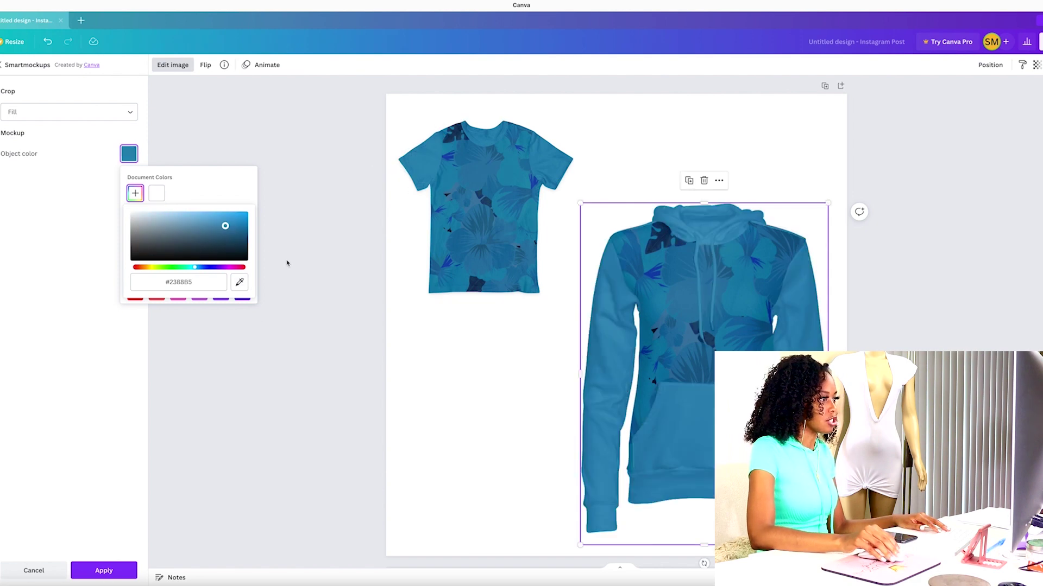
{"action": "left_click", "coordinate": [824, 221]}
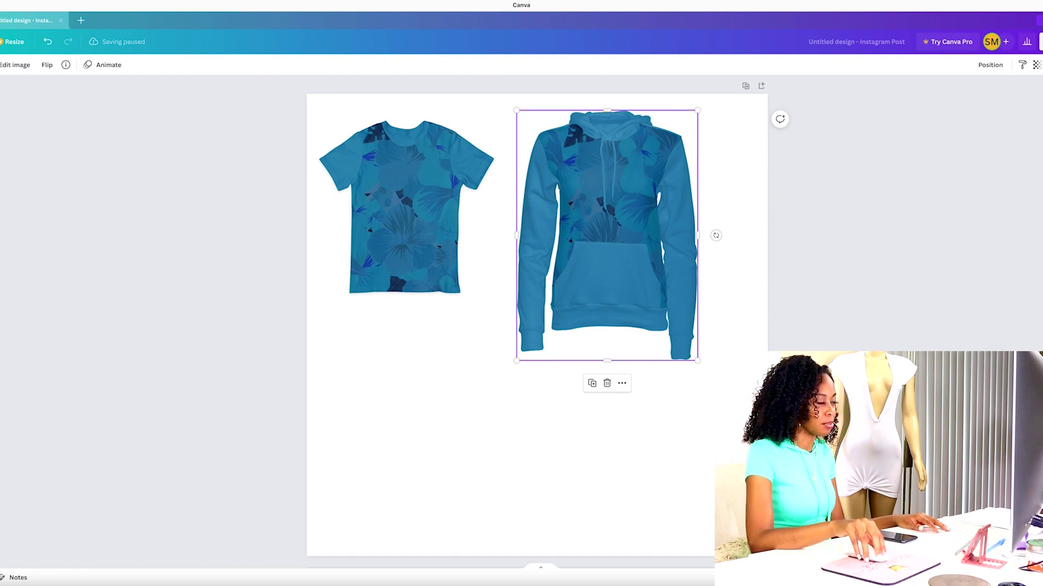
Open the full Smartmockups collection and put another copy of the floral pattern on the Hoodie 8 mockup
{"action": "left_click", "coordinate": [15, 65]}
{"action": "left_click", "coordinate": [130, 405]}
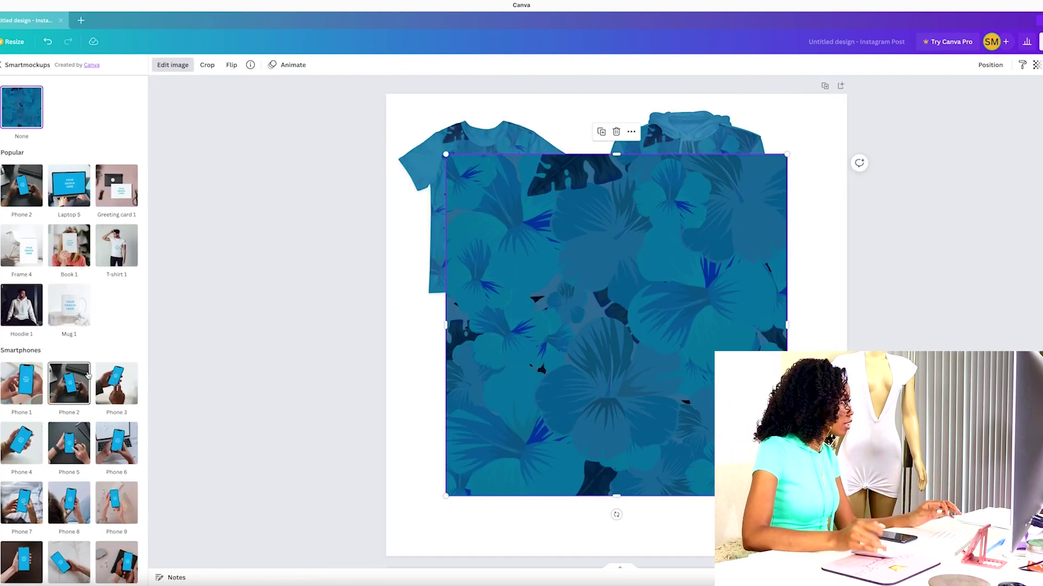
{"action": "scroll", "coordinate": [87, 374], "scroll_direction": "down", "scroll_amount": 20}
{"action": "scroll", "coordinate": [88, 375], "scroll_direction": "down", "scroll_amount": 10}
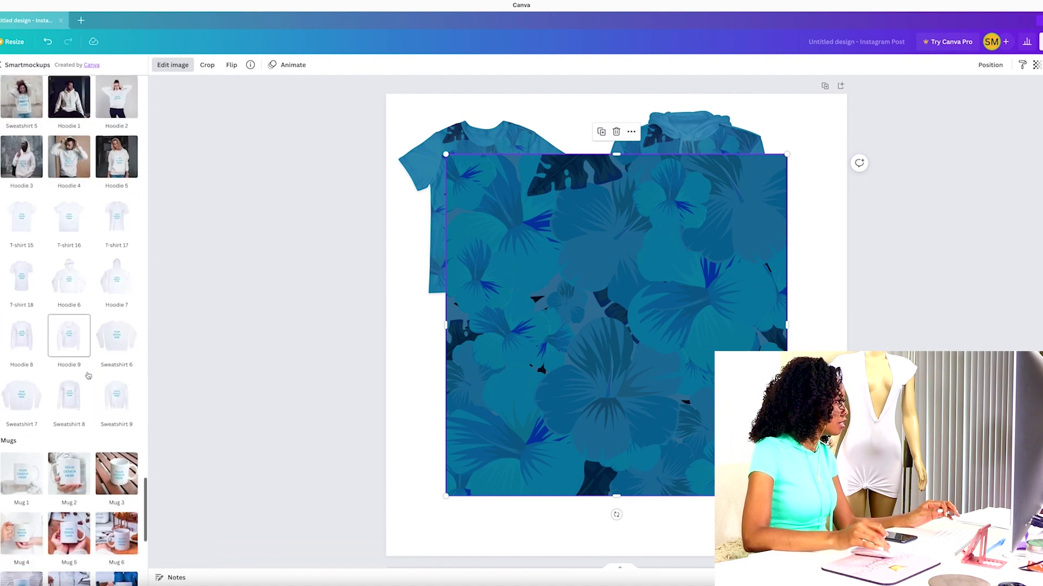
{"action": "left_click", "coordinate": [19, 321]}
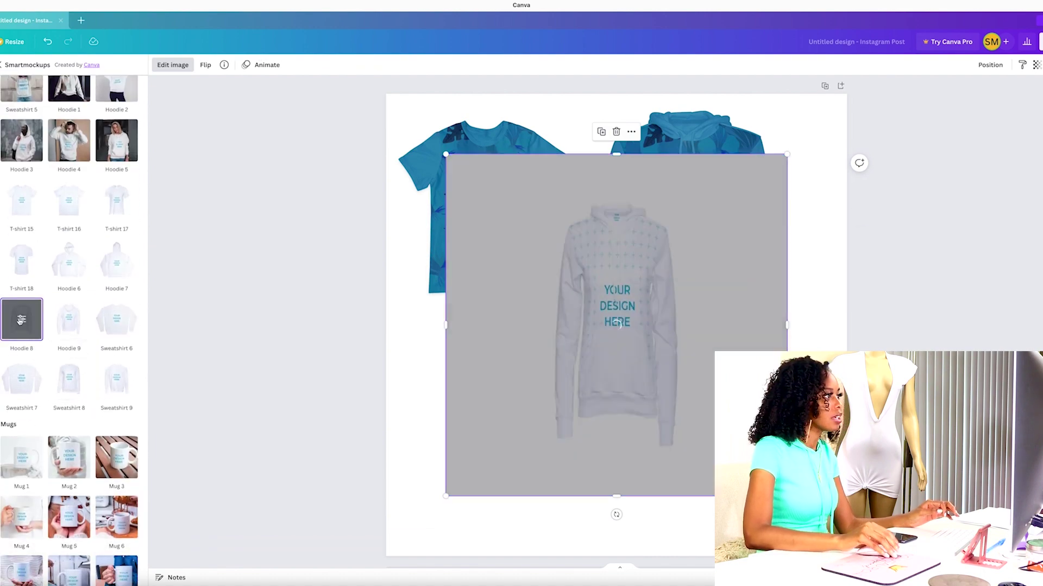
Set the new hoodie's object color to the dark navy sampled from the leaf in the print and apply the mockup
{"action": "left_click", "coordinate": [130, 155]}
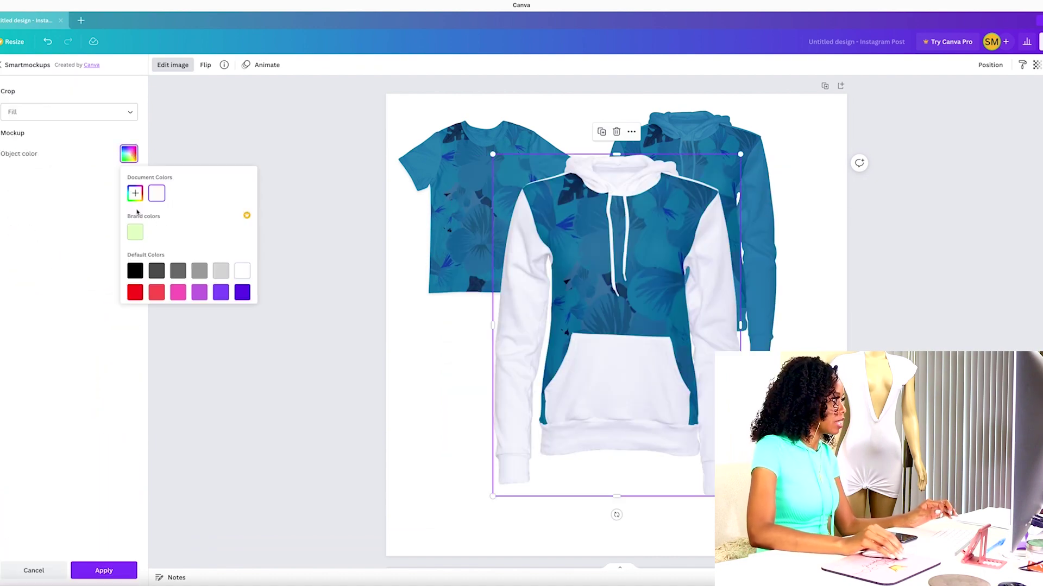
{"action": "left_click", "coordinate": [136, 193]}
{"action": "left_click", "coordinate": [239, 282]}
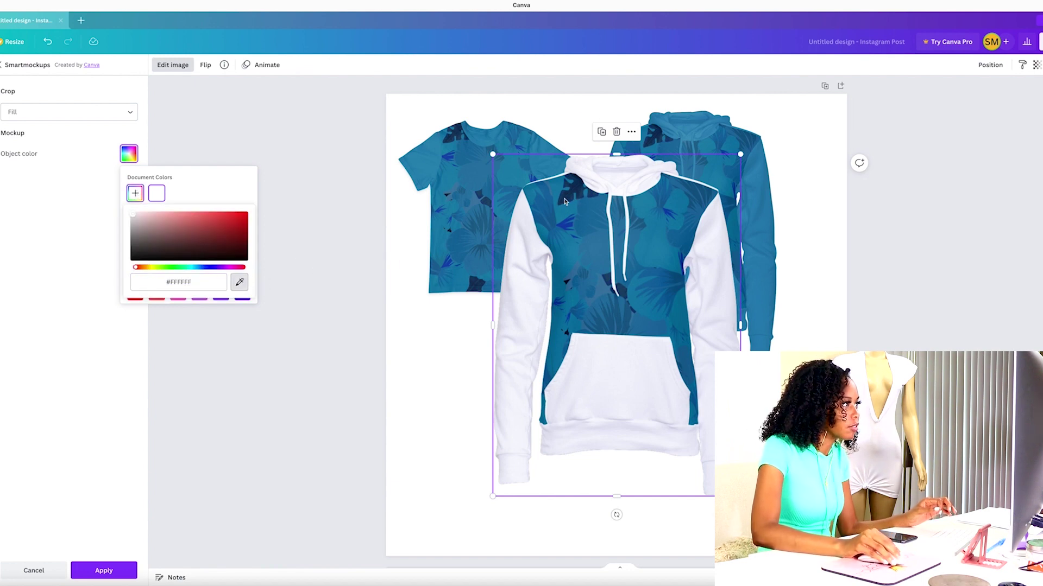
{"action": "left_click", "coordinate": [239, 282]}
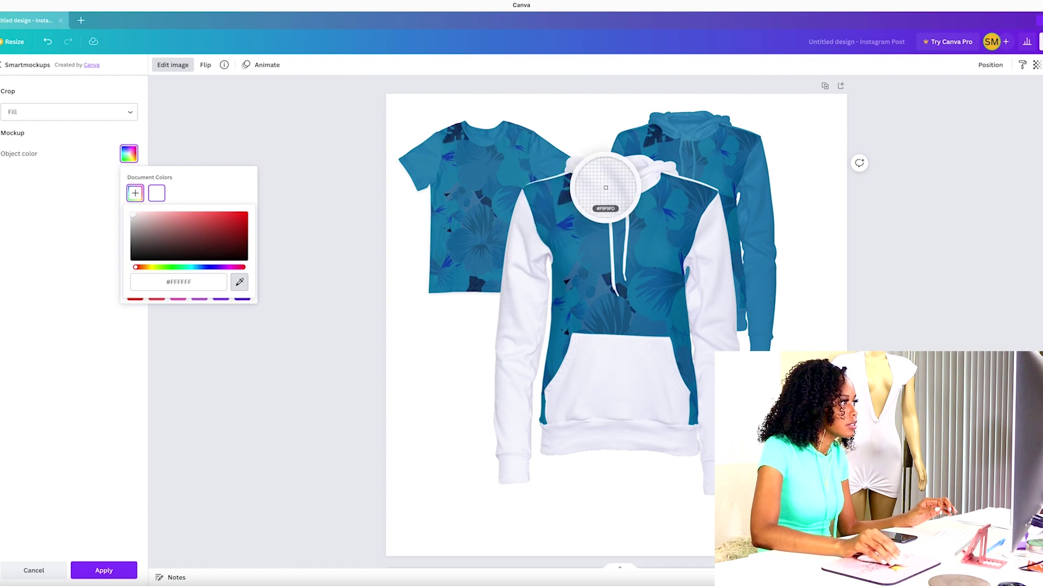
{"action": "left_click", "coordinate": [579, 196]}
{"action": "left_click", "coordinate": [103, 571]}
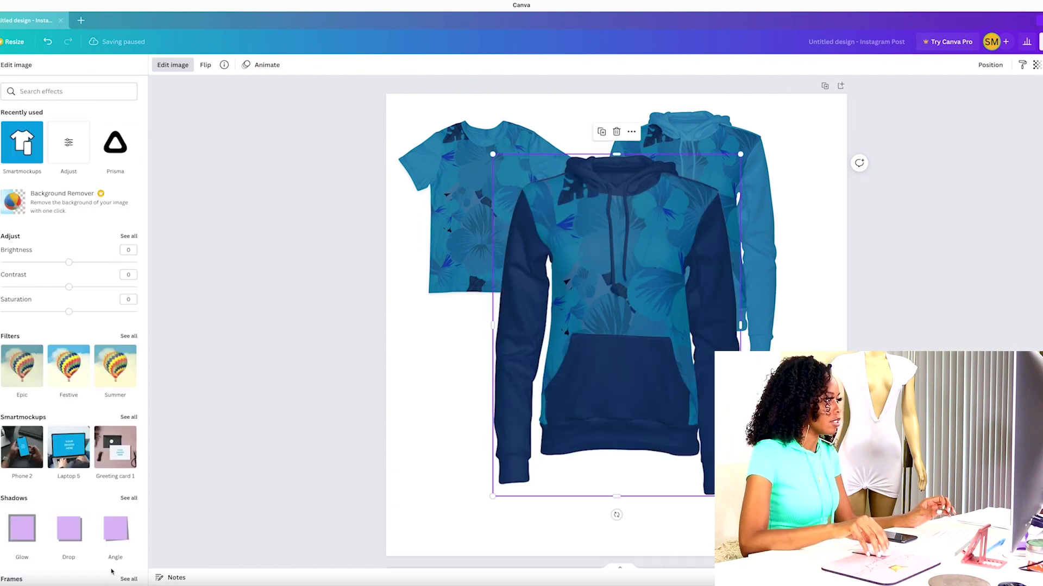
Shrink the navy hoodie, position it below the T-shirt and clear the selection
{"action": "left_click_drag", "start_coordinate": [740, 154], "coordinate": [581, 337]}
{"action": "left_click_drag", "start_coordinate": [546, 392], "coordinate": [537, 363]}
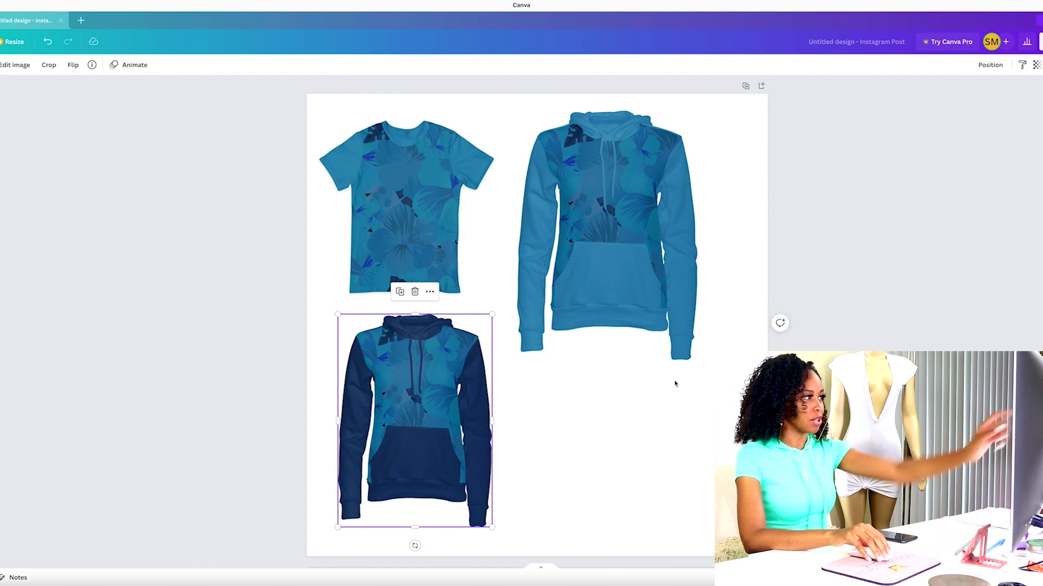
{"action": "left_click", "coordinate": [674, 384]}
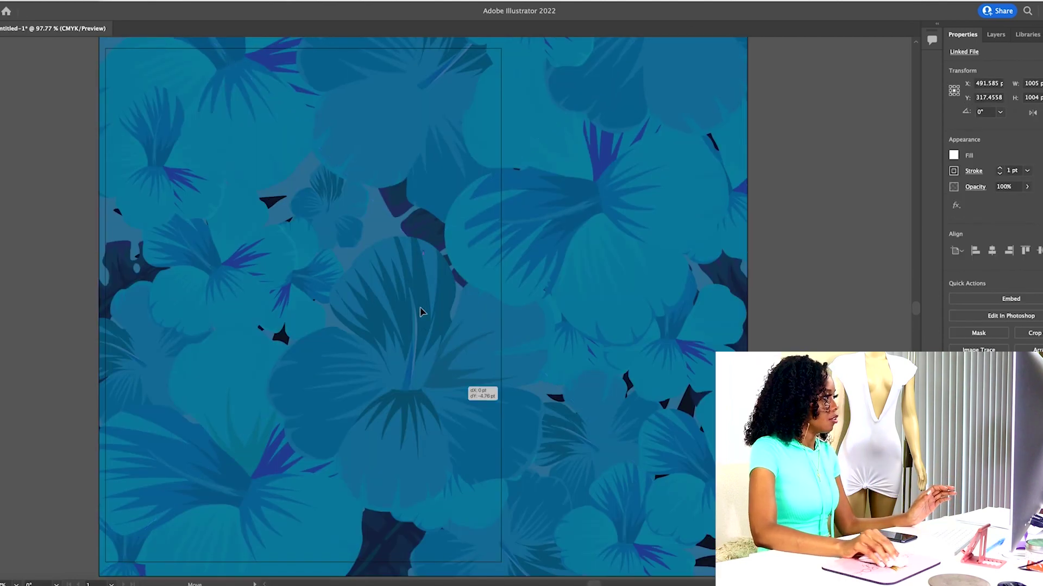
In Adobe Illustrator, scale the floral pattern image down to about 371 pt high and place it in the artboard's lower right corner
{"action": "left_click_drag", "start_coordinate": [422, 311], "coordinate": [389, 210]}
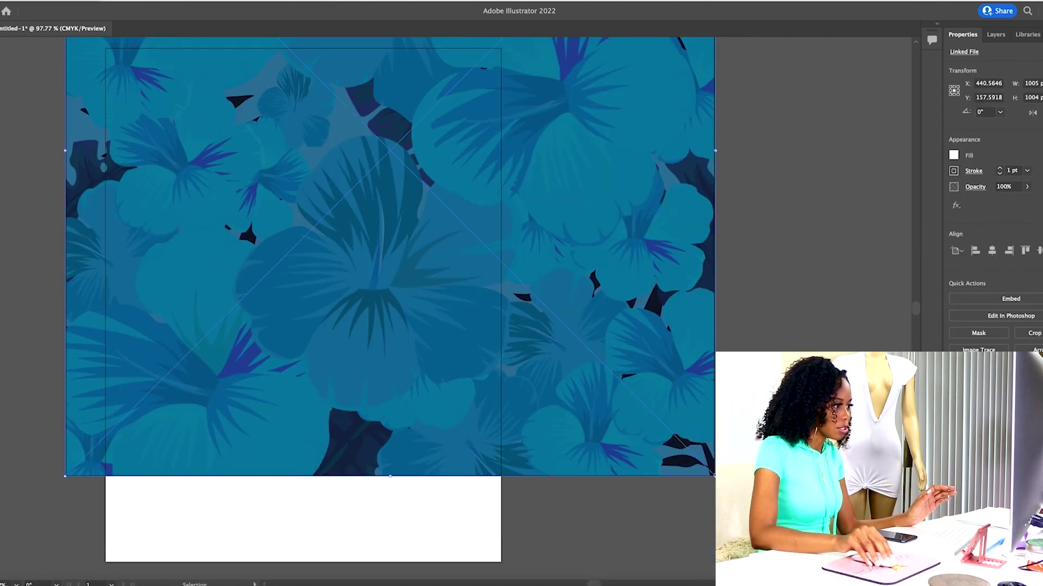
{"action": "left_click_drag", "start_coordinate": [714, 476], "coordinate": [356, 138]}
{"action": "left_click_drag", "start_coordinate": [211, 105], "coordinate": [334, 353]}
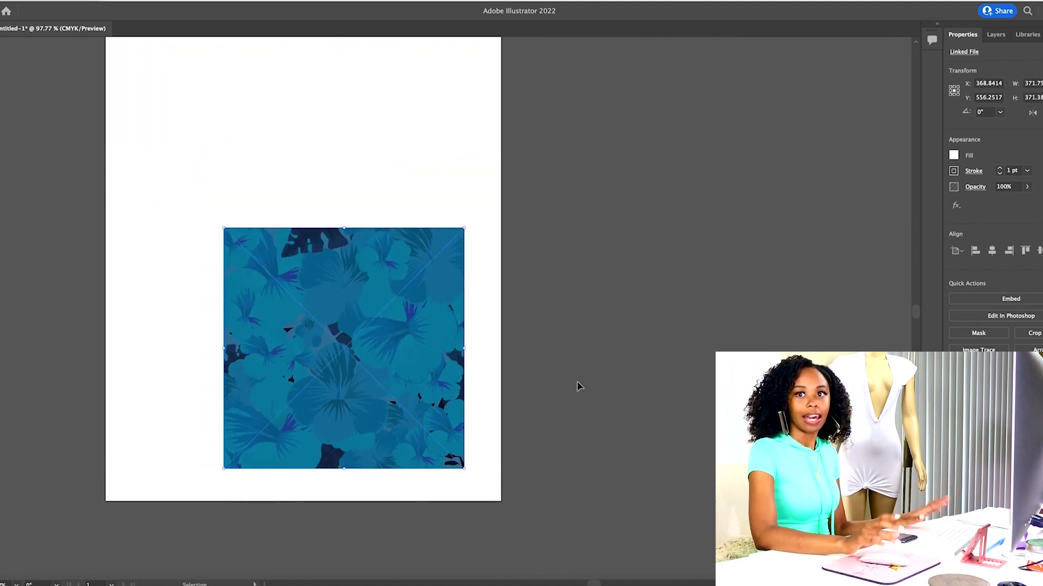
{"action": "scroll", "coordinate": [577, 386], "scroll_direction": "up", "scroll_amount": 3}
{"action": "scroll", "coordinate": [577, 386], "scroll_direction": "left", "scroll_amount": 2}
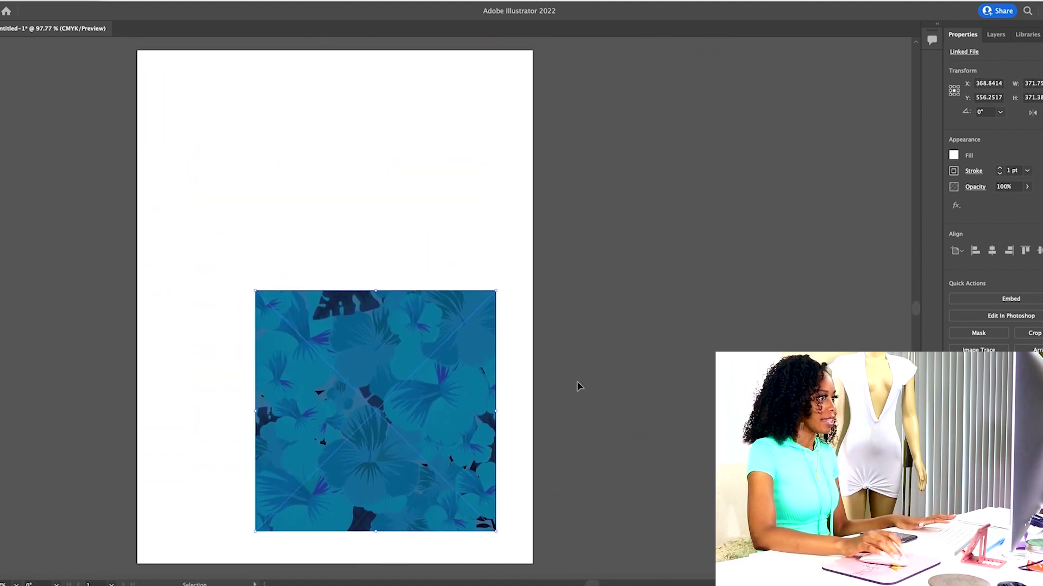
{"action": "scroll", "coordinate": [577, 386], "scroll_direction": "left", "scroll_amount": 2}
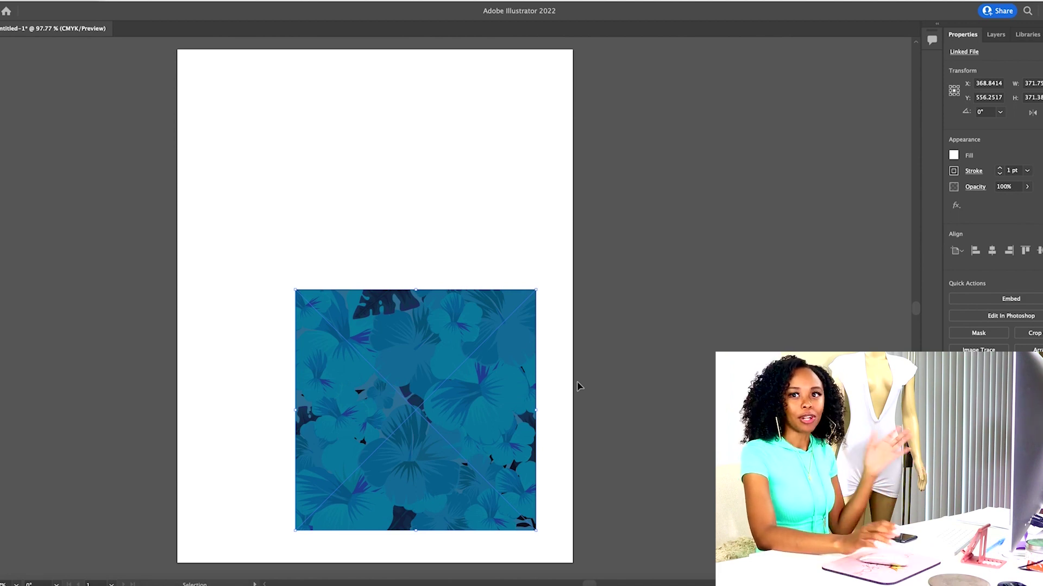
{"action": "left_click_drag", "start_coordinate": [414, 374], "coordinate": [436, 398]}
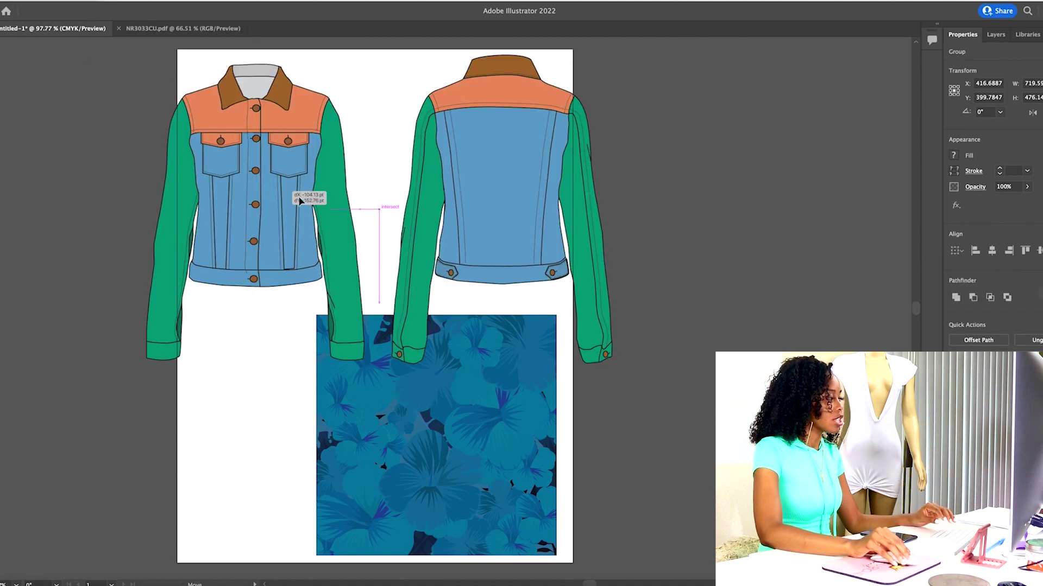
Scale the front-and-back denim jacket sketch down to about 471 × 312 pt and center it in the artboard's upper area
{"action": "left_click", "coordinate": [296, 194]}
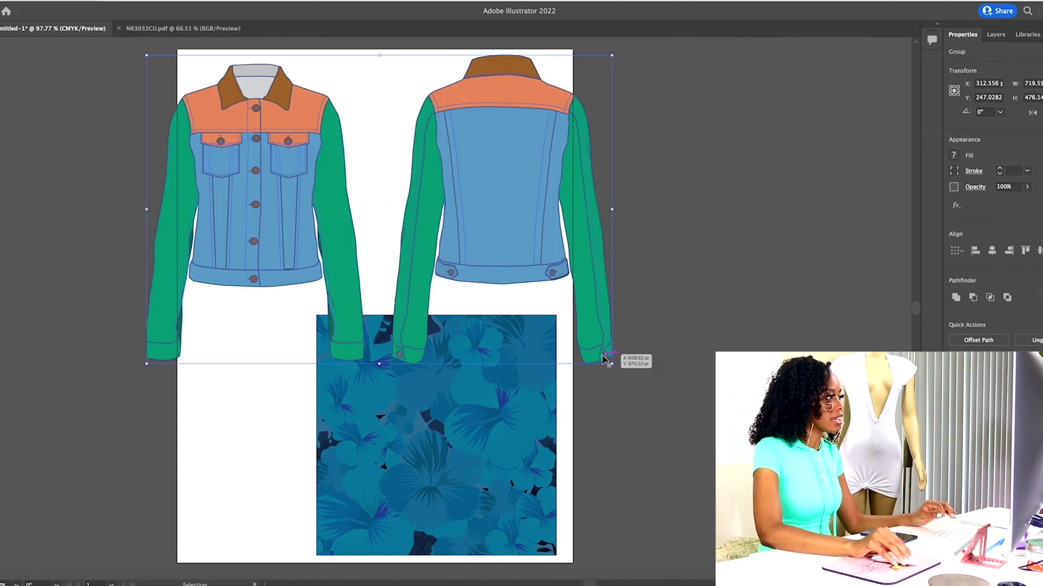
{"action": "left_click_drag", "start_coordinate": [610, 362], "coordinate": [507, 256]}
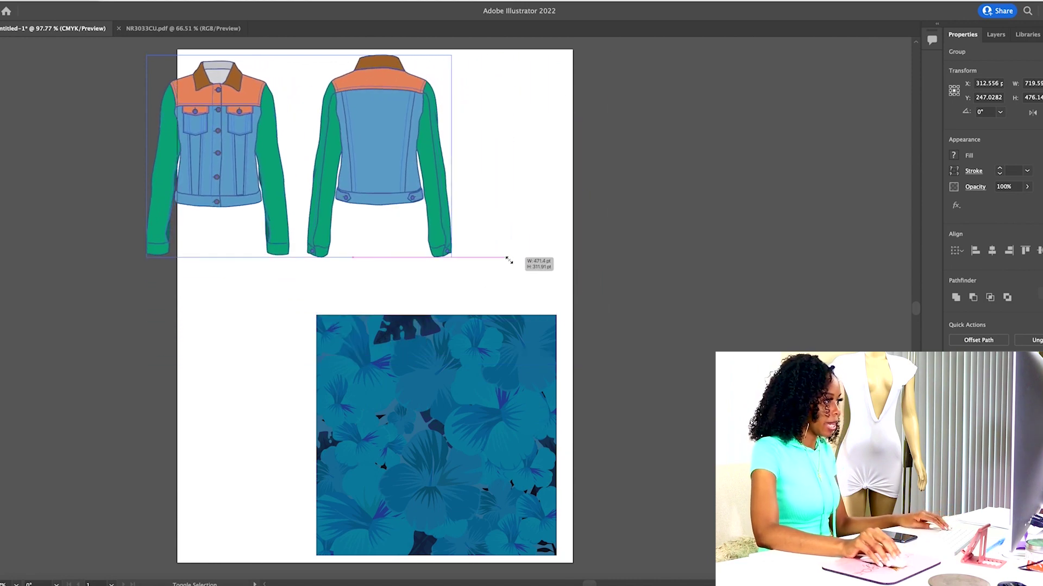
{"action": "left_click_drag", "start_coordinate": [212, 158], "coordinate": [277, 168]}
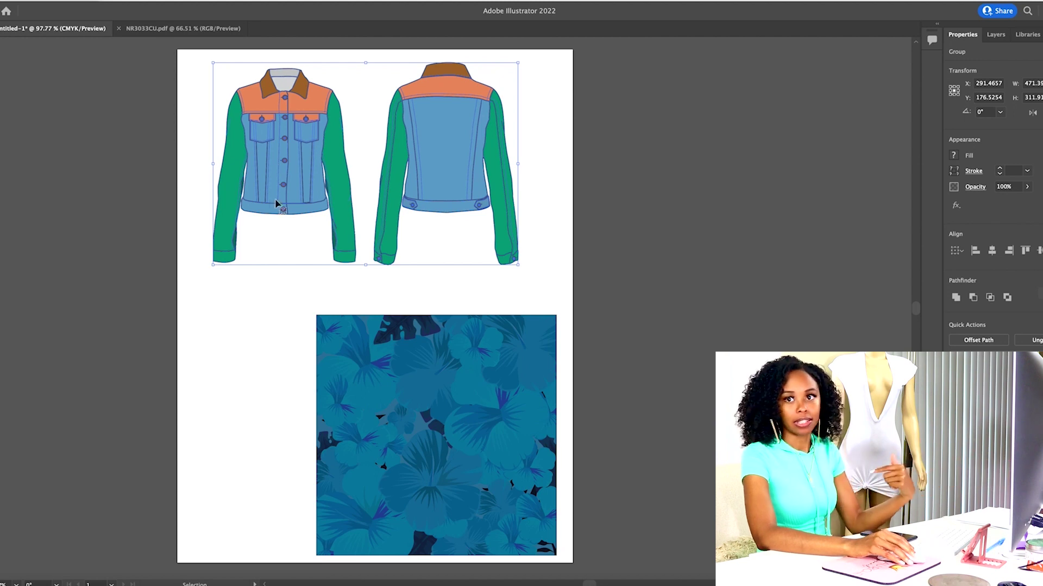
Enlarge the jacket sketch to about 567 × 375 pt so it spans the artboard's width above the pattern
{"action": "left_click_drag", "start_coordinate": [216, 266], "coordinate": [191, 281]}
{"action": "left_click_drag", "start_coordinate": [523, 285], "coordinate": [560, 299]}
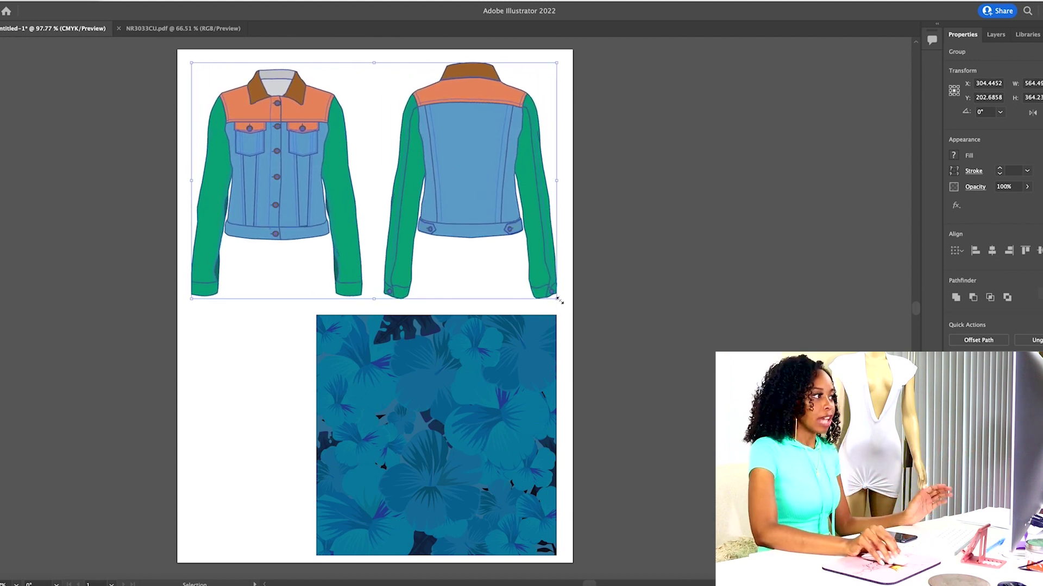
{"action": "key", "text": "a"}
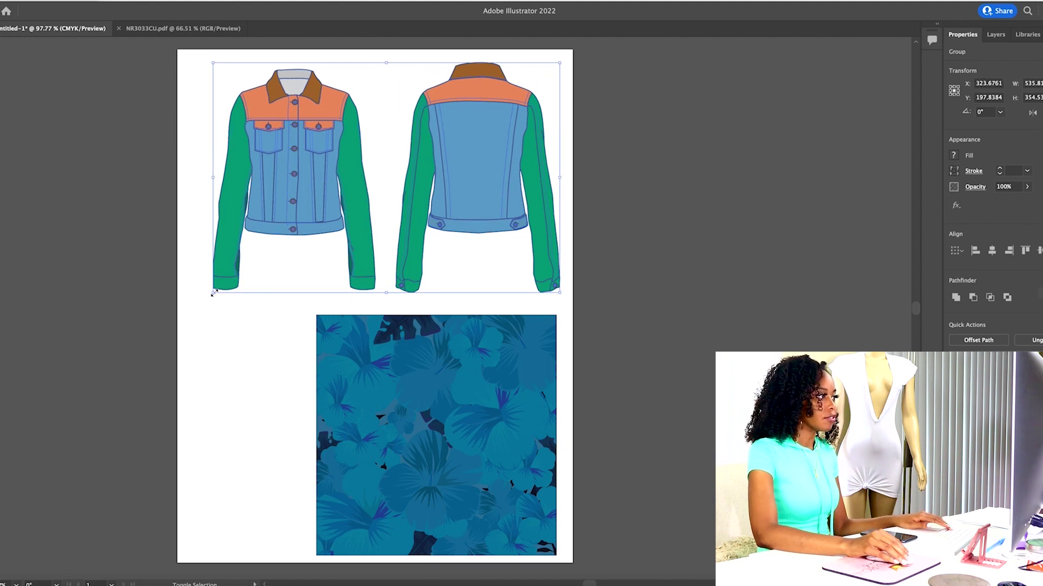
{"action": "left_click_drag", "start_coordinate": [214, 292], "coordinate": [193, 306]}
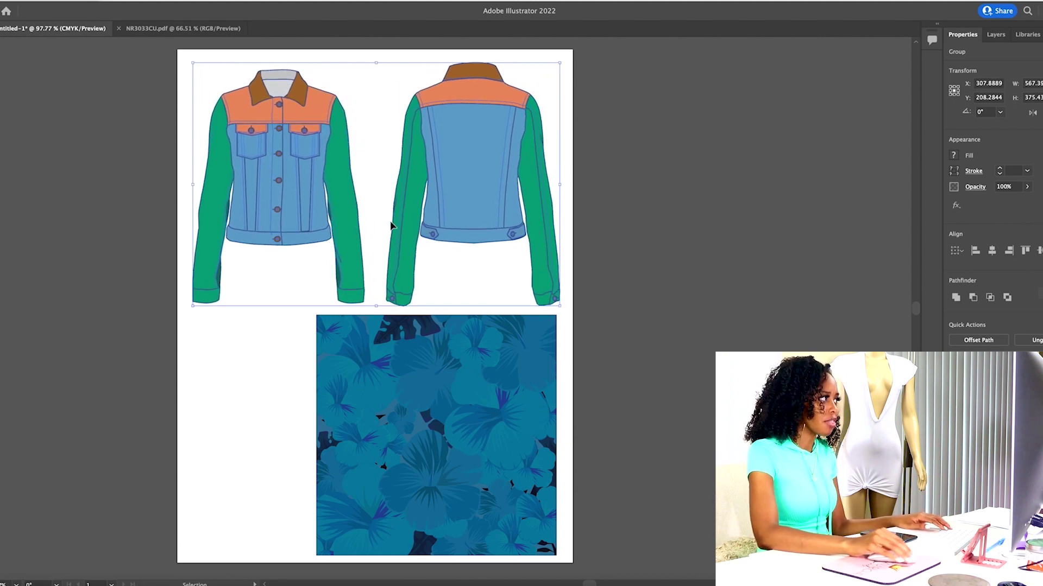
Place the finished floral jacket example to the right of the artboard and deselect everything
{"action": "left_click", "coordinate": [506, 424]}
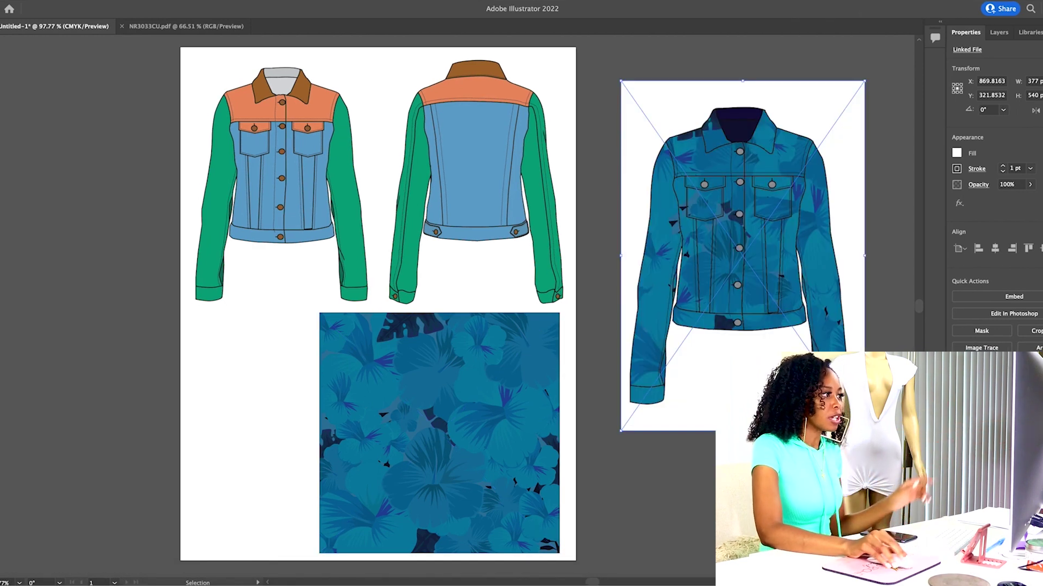
{"action": "key", "text": "super+shift+a"}
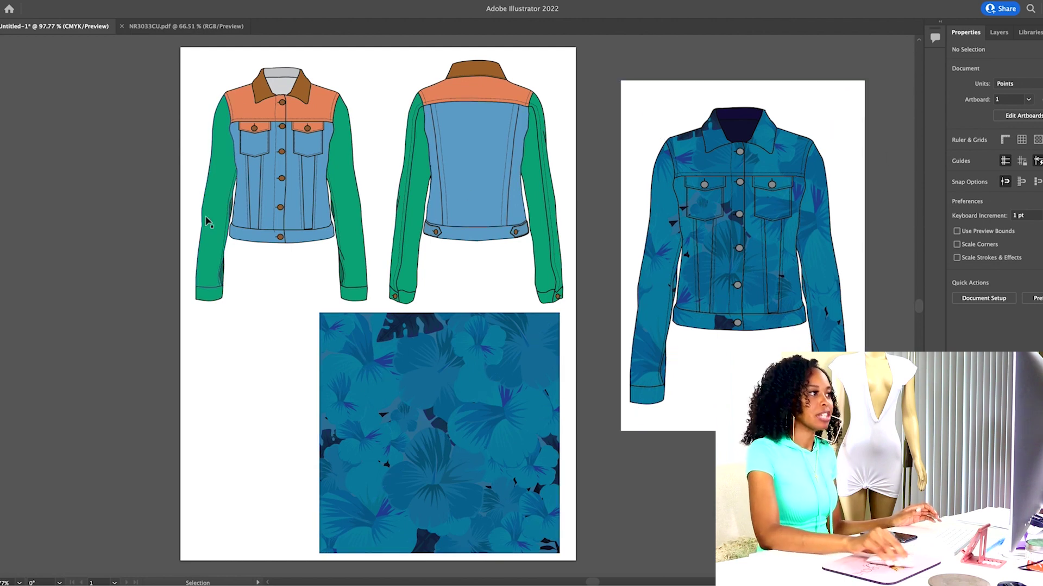
Ungroup the front jacket sketch and check that its sleeves and yoke can be selected as separate pieces
{"action": "right_click", "coordinate": [281, 152]}
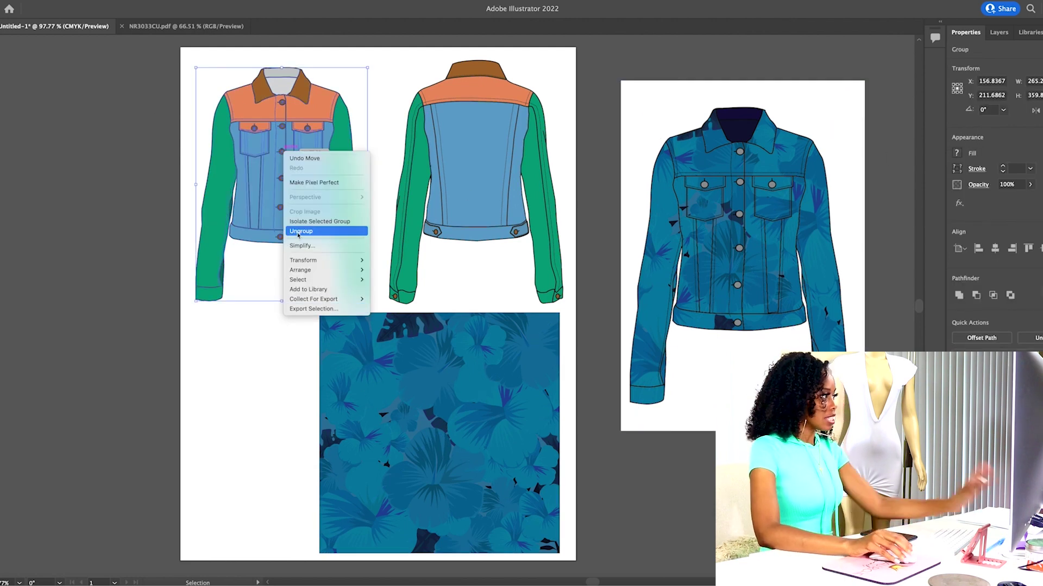
{"action": "left_click", "coordinate": [304, 230]}
{"action": "left_click", "coordinate": [226, 413]}
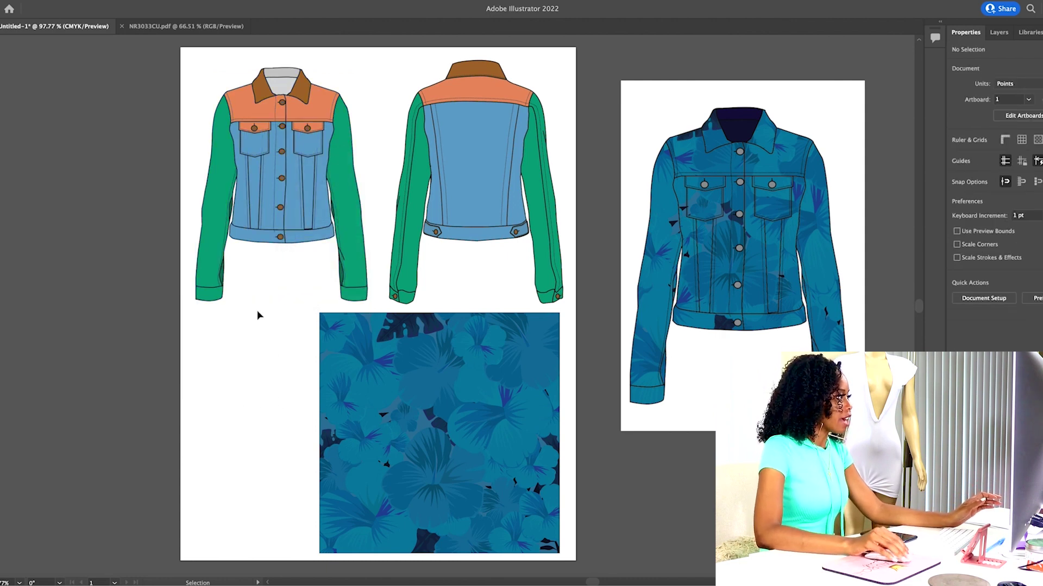
{"action": "left_click", "coordinate": [220, 199]}
{"action": "left_click", "coordinate": [337, 184]}
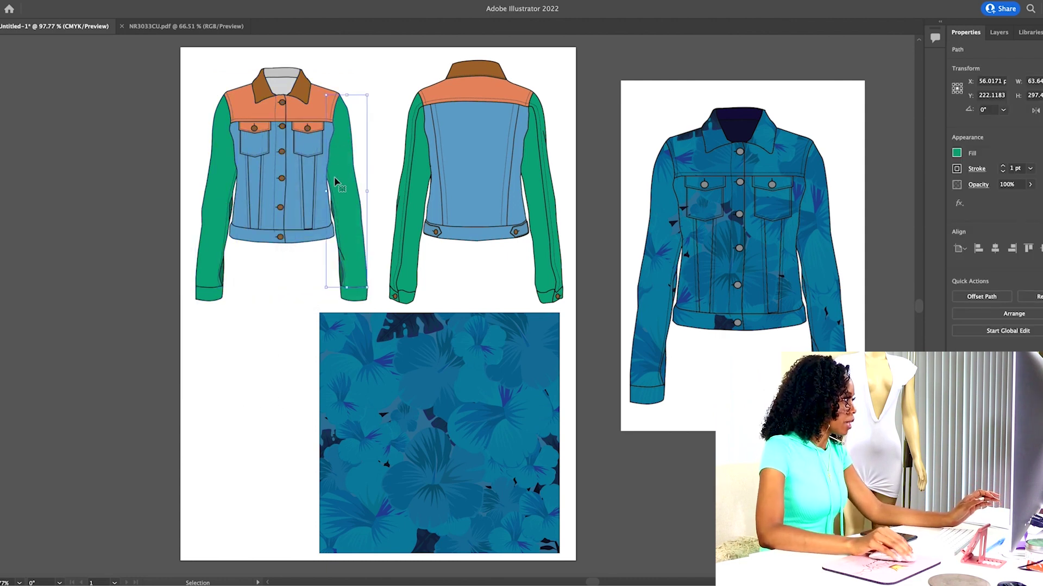
{"action": "left_click", "coordinate": [251, 106]}
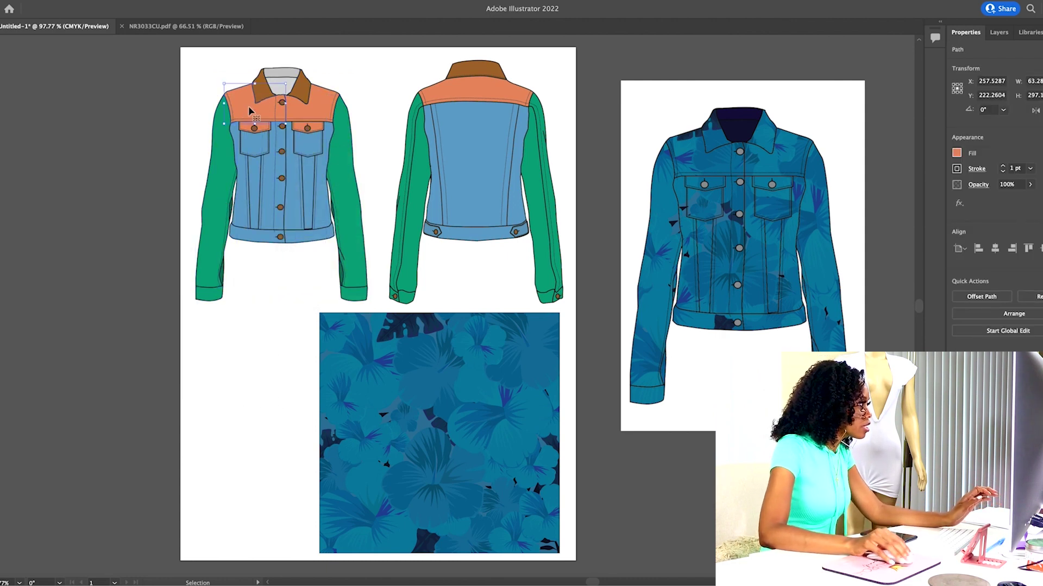
{"action": "left_click", "coordinate": [288, 363]}
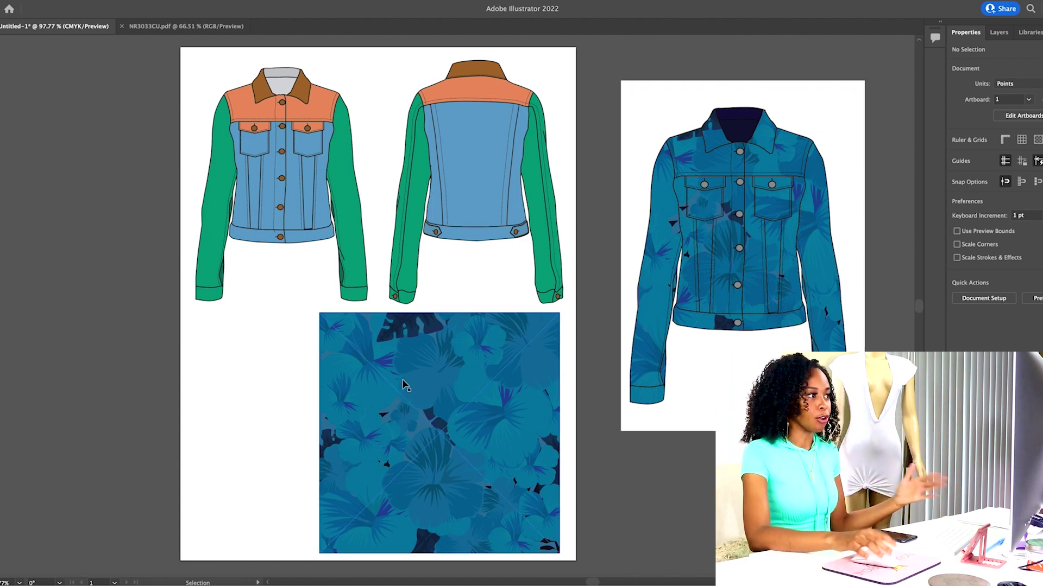
Move the floral pattern onto the front jacket and send it behind the sketch
{"action": "left_click_drag", "start_coordinate": [404, 391], "coordinate": [263, 135]}
{"action": "left_click", "coordinate": [267, 176]}
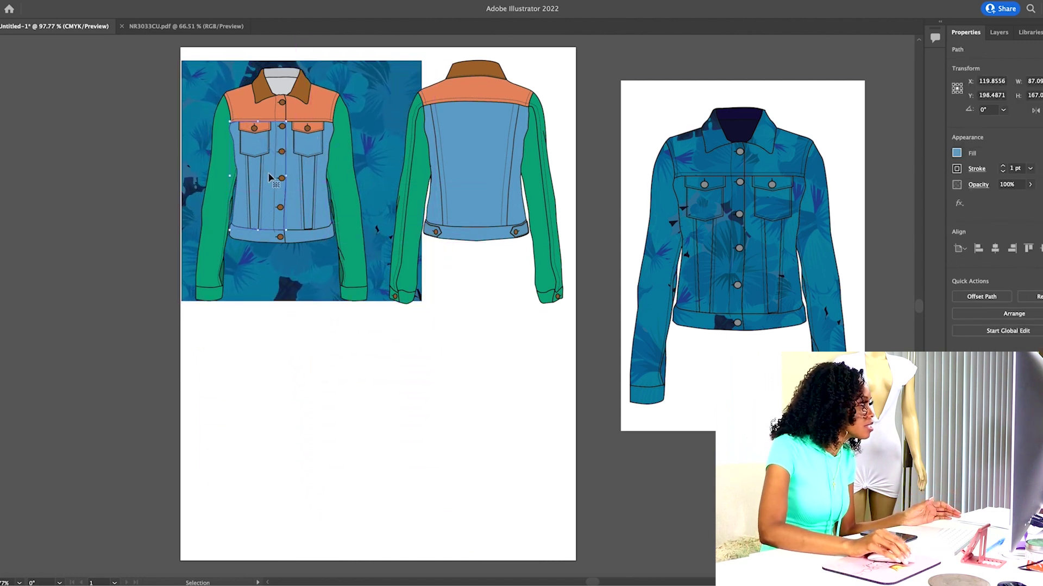
{"action": "left_click", "coordinate": [326, 107]}
{"action": "left_click", "coordinate": [383, 129]}
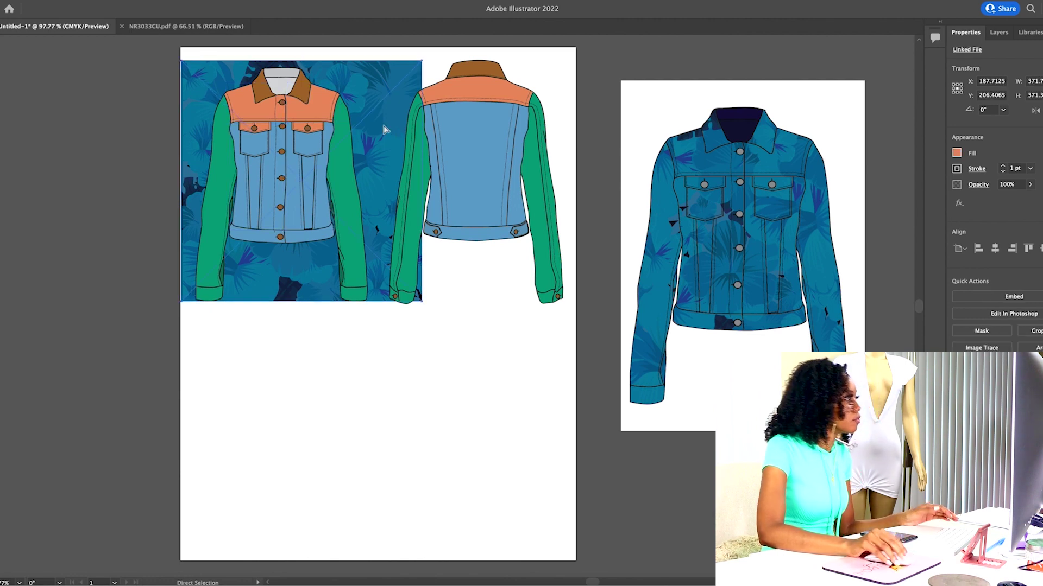
{"action": "key", "text": "ctrl+v"}
{"action": "key", "text": "ctrl+z"}
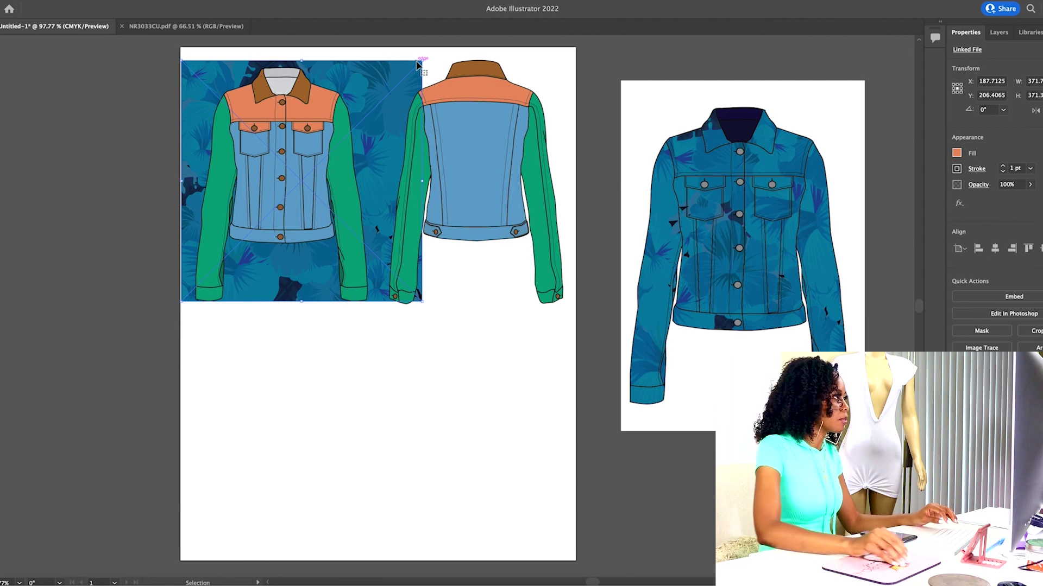
Scale the pattern down to about 258 × 258 pt and center it behind the front jacket's torso
{"action": "left_click_drag", "start_coordinate": [423, 60], "coordinate": [358, 125]}
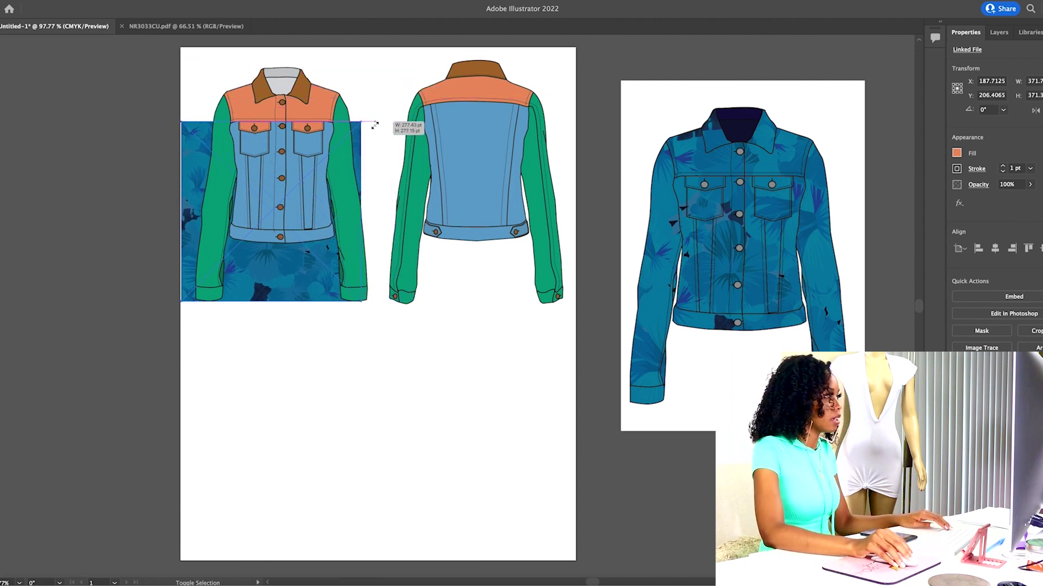
{"action": "left_click_drag", "start_coordinate": [276, 276], "coordinate": [291, 230]}
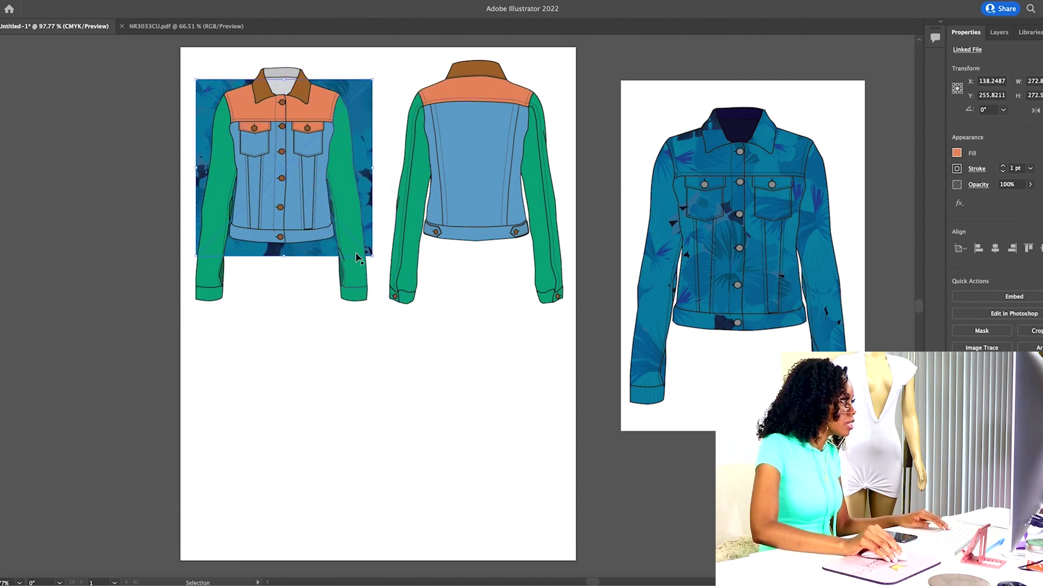
{"action": "left_click_drag", "start_coordinate": [373, 258], "coordinate": [363, 247]}
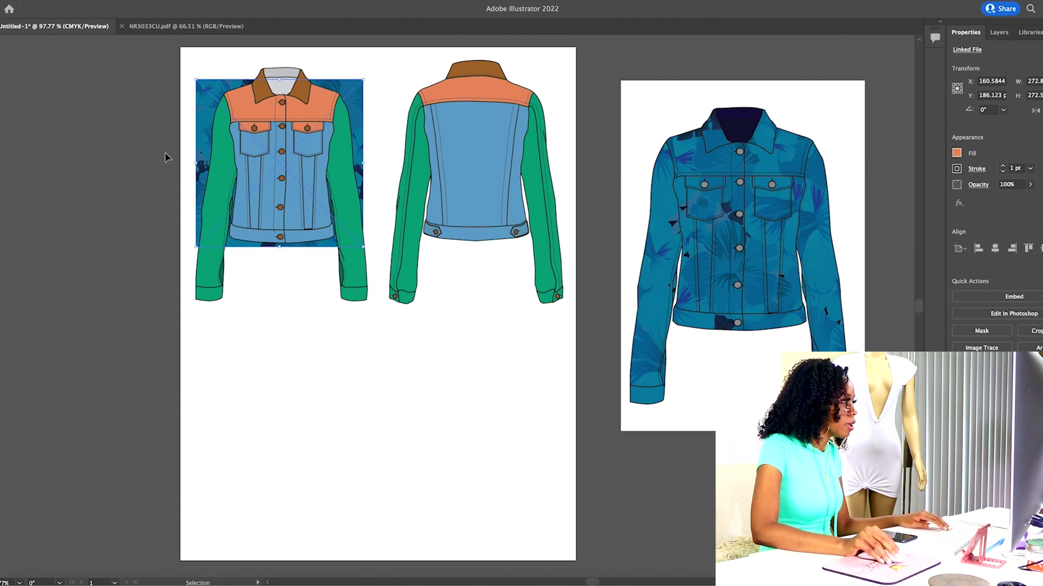
{"action": "left_click_drag", "start_coordinate": [206, 140], "coordinate": [207, 142]}
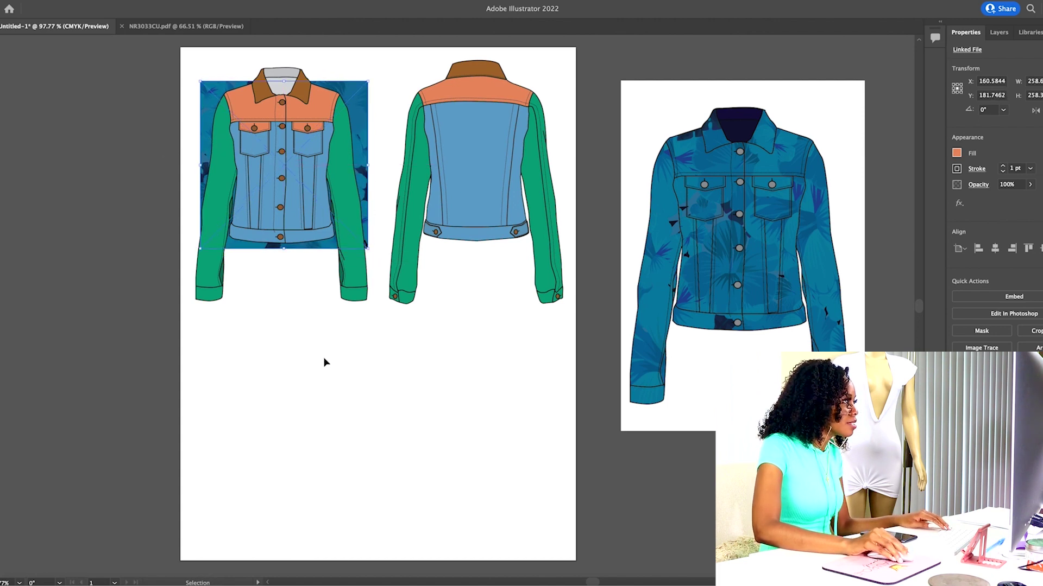
Duplicate the floral pattern over the front jacket and delete the surplus copy overlapping the back view
{"action": "left_click", "coordinate": [242, 163]}
{"action": "left_click", "coordinate": [294, 167]}
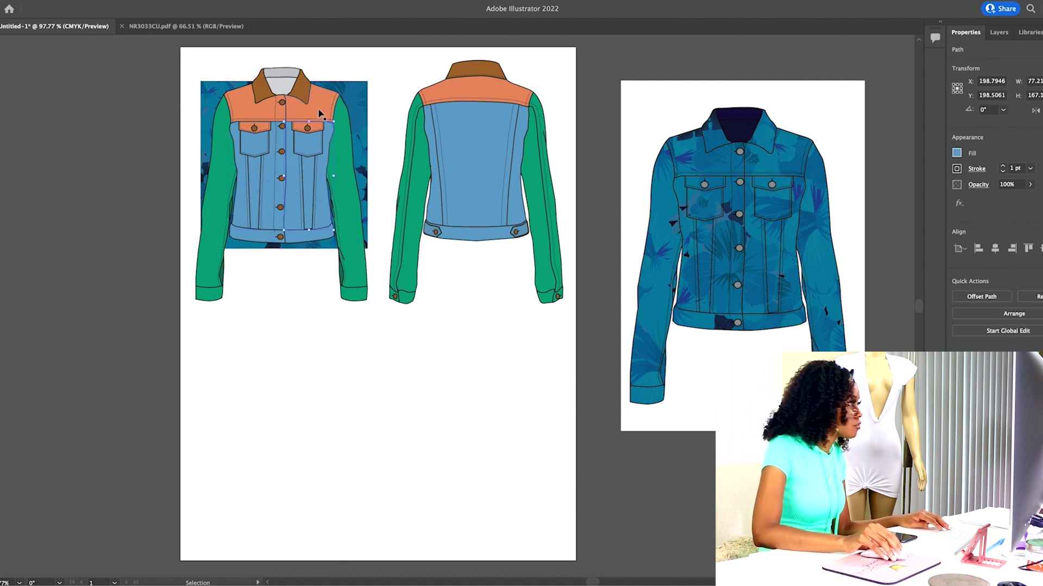
{"action": "left_click", "coordinate": [254, 112]}
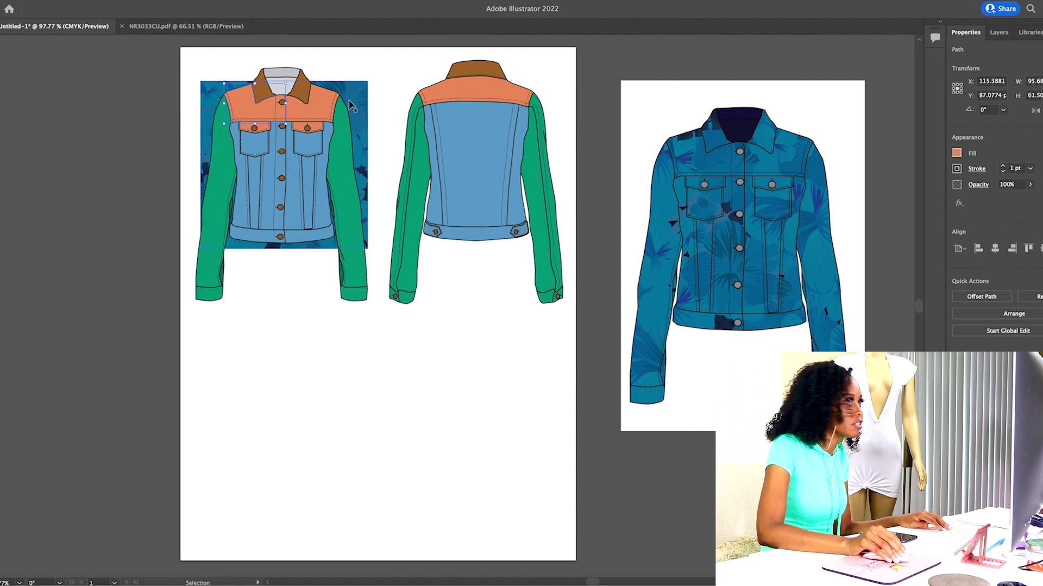
{"action": "key", "text": "ctrl+v"}
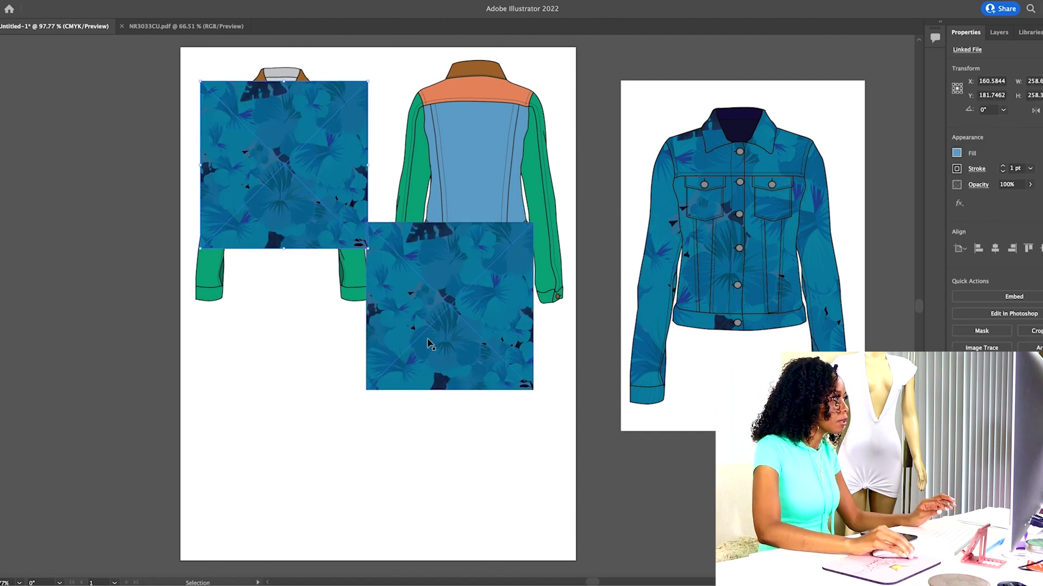
{"action": "left_click", "coordinate": [483, 365]}
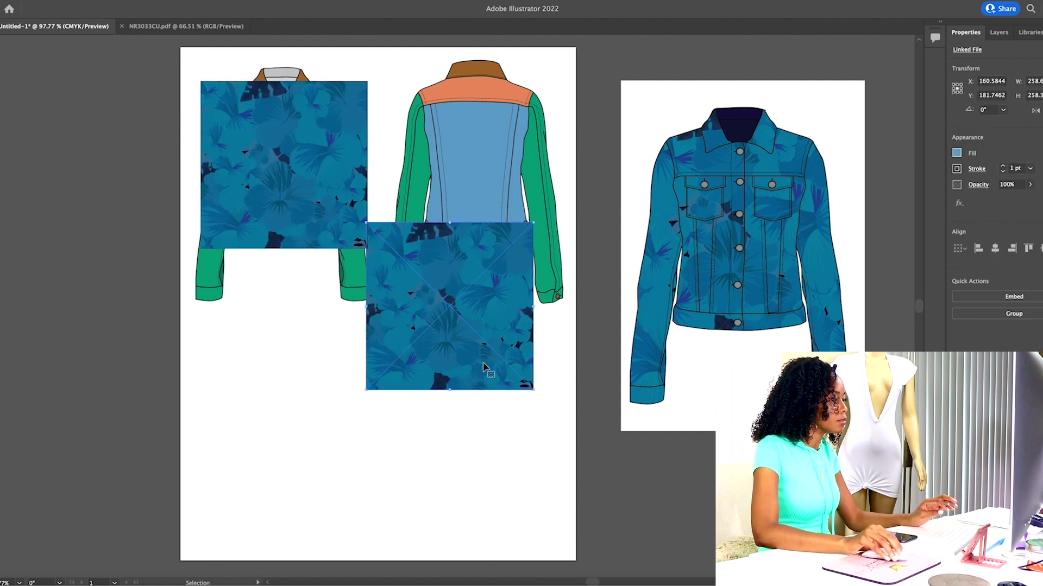
{"action": "key", "text": "Delete"}
Send the pattern copy covering the front jacket to the back and deselect it
{"action": "left_click", "coordinate": [293, 244]}
{"action": "right_click", "coordinate": [300, 235]}
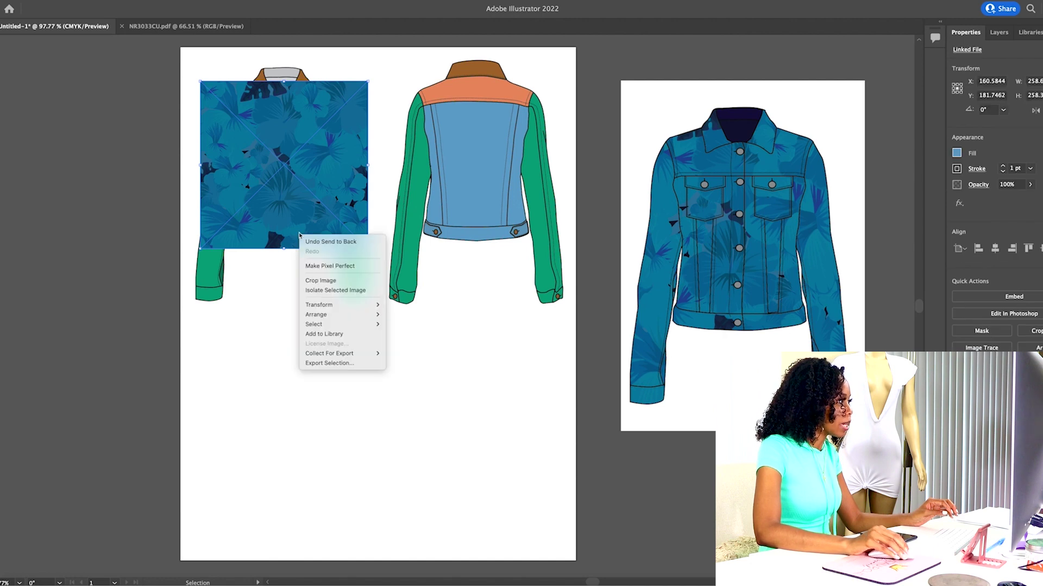
{"action": "mouse_move", "coordinate": [348, 316]}
{"action": "left_click", "coordinate": [447, 344]}
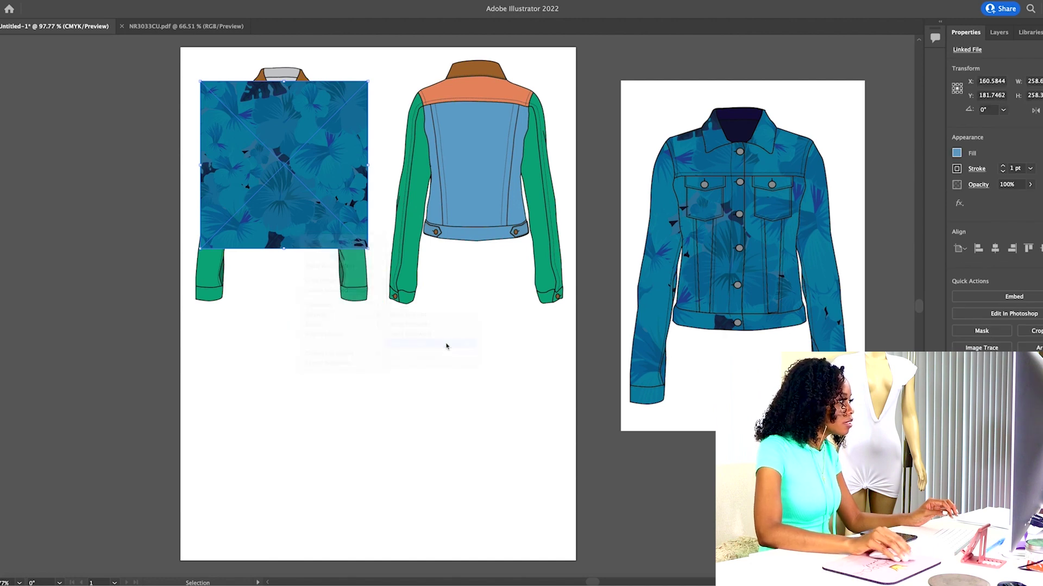
{"action": "left_click", "coordinate": [310, 330]}
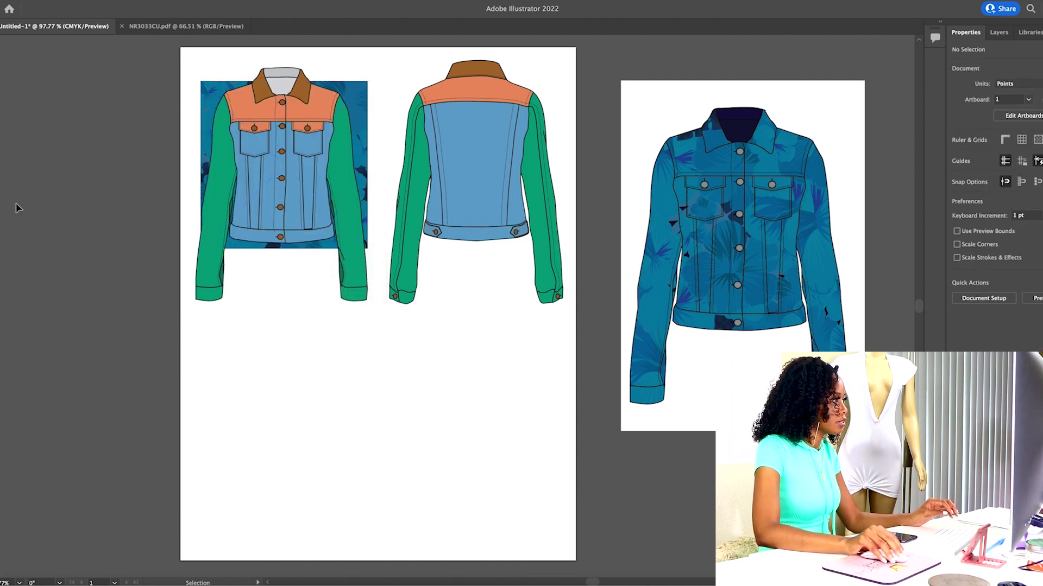
Make a clipping mask from the pattern and the front jacket's left body panel, and reapply its outline stroke
{"action": "left_click", "coordinate": [212, 99]}
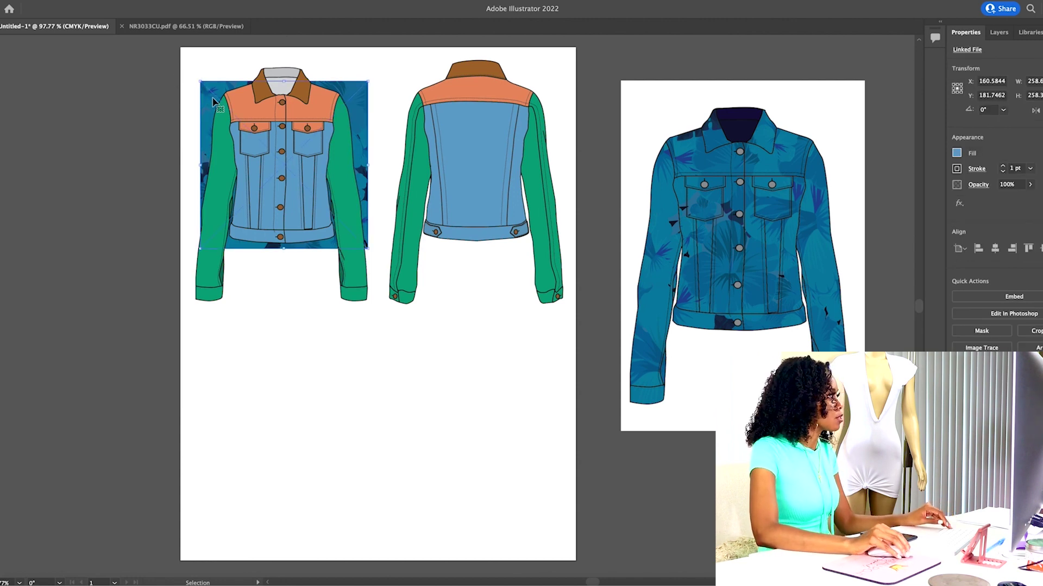
{"action": "left_click", "coordinate": [241, 194], "text": "shift"}
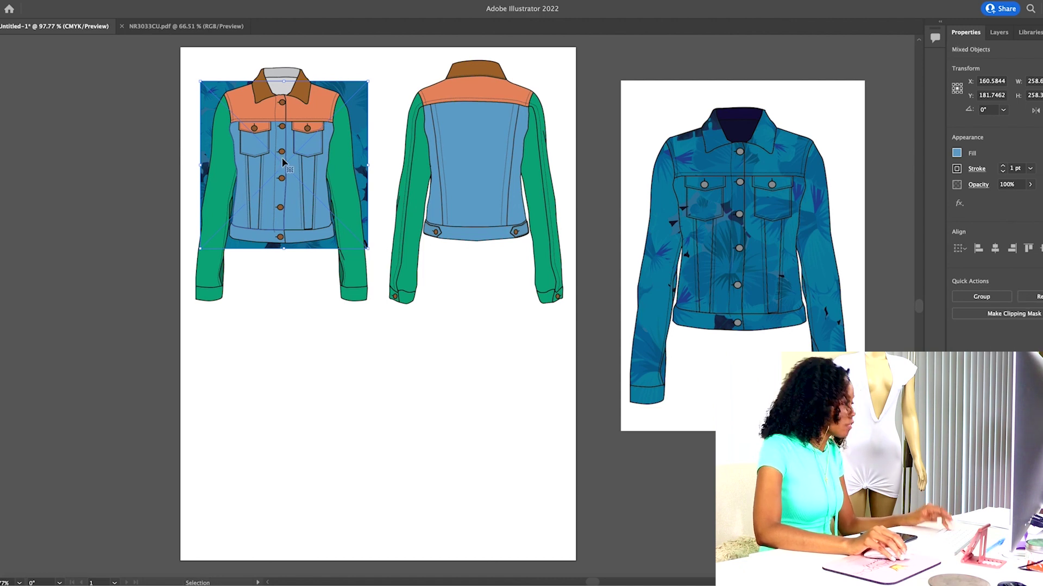
{"action": "right_click", "coordinate": [245, 159]}
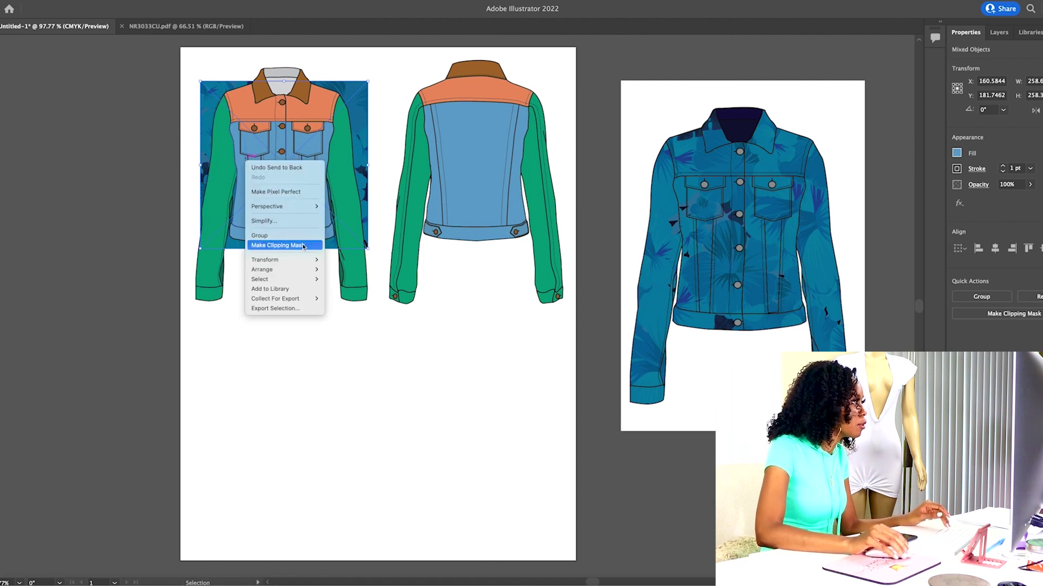
{"action": "left_click", "coordinate": [278, 245]}
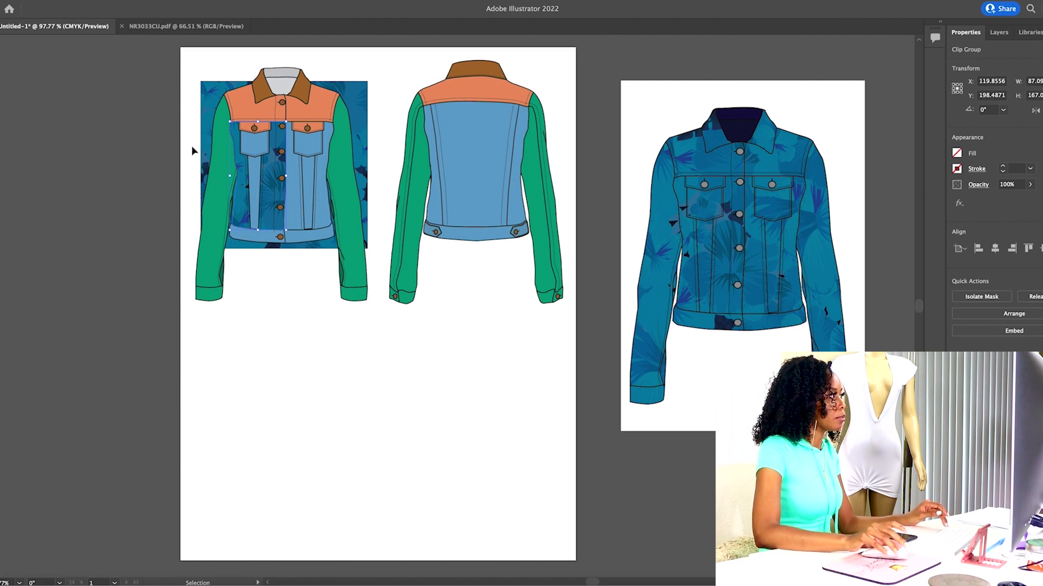
{"action": "left_click", "coordinate": [974, 170]}
{"action": "left_click", "coordinate": [686, 227]}
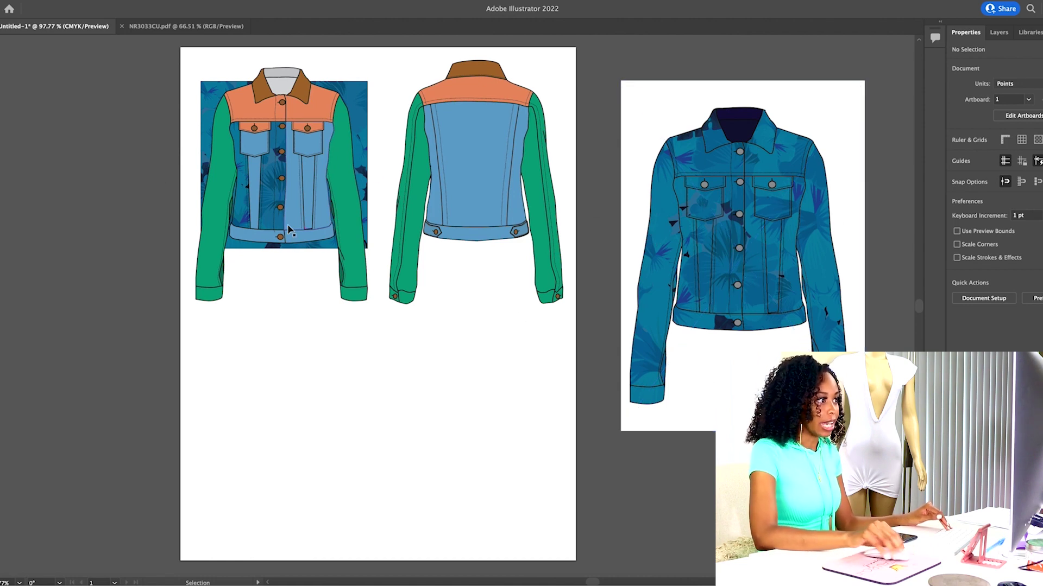
Make a clipping mask from the pattern and the front jacket's right body panel, and reapply its outline stroke
{"action": "left_click", "coordinate": [292, 191]}
{"action": "right_click", "coordinate": [292, 194]}
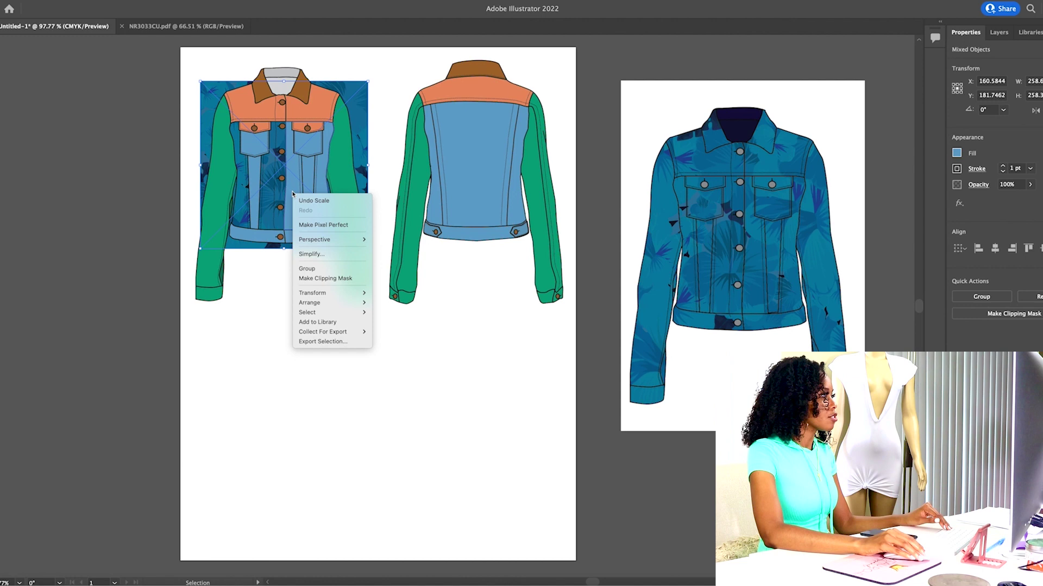
{"action": "left_click", "coordinate": [326, 278]}
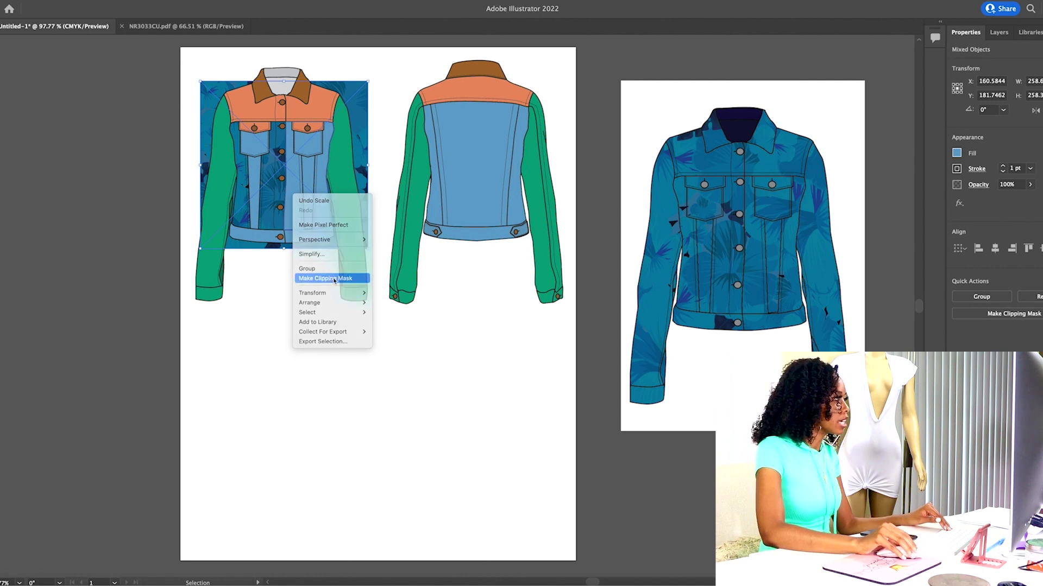
{"action": "left_click", "coordinate": [976, 170]}
{"action": "key", "text": "Return"}
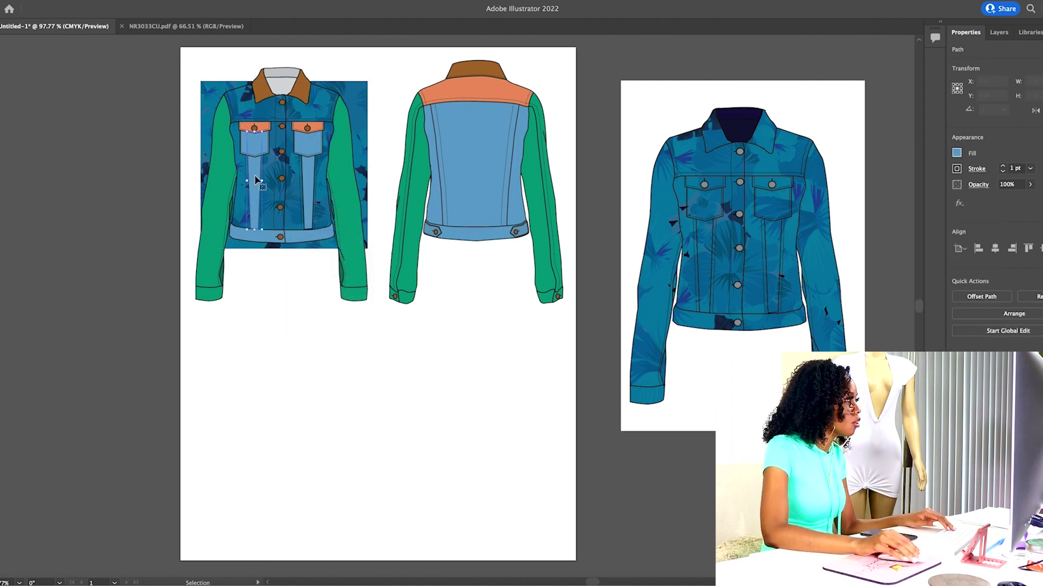
{"action": "left_click", "coordinate": [268, 282]}
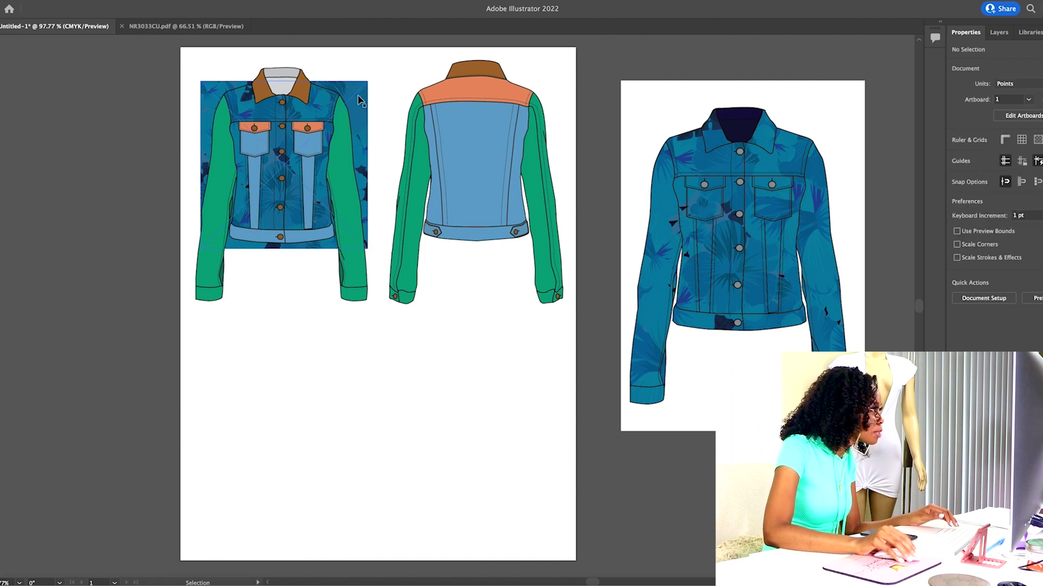
Copy the floral pattern, align the copy with the front jacket, and send it to the back
{"action": "left_click", "coordinate": [358, 101]}
{"action": "key", "text": "ctrl+c"}
{"action": "key", "text": "ctrl+v"}
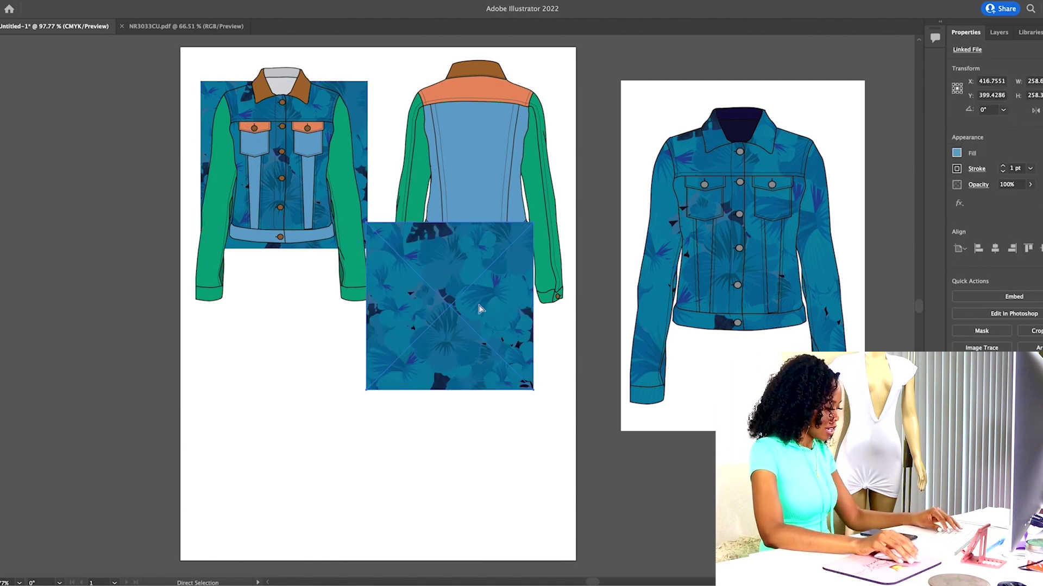
{"action": "left_click_drag", "start_coordinate": [488, 373], "coordinate": [322, 231]}
{"action": "key", "text": "ctrl+shift+bracketleft"}
{"action": "key", "text": "ctrl+shift+a"}
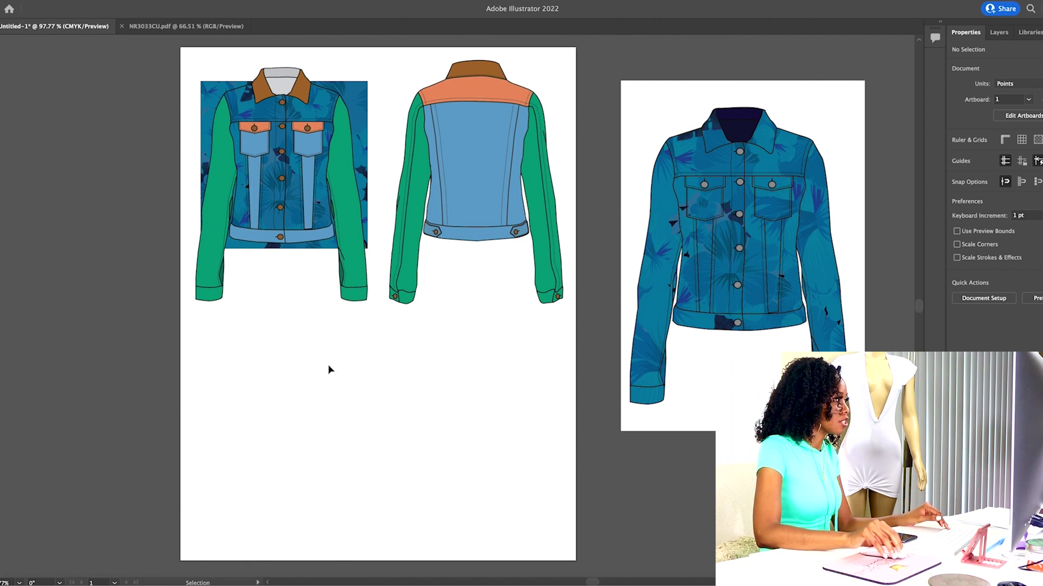
Paste another copy of the floral pattern, align it over the front jacket, and arrange it behind the sketch
{"action": "key", "text": "ctrl+v"}
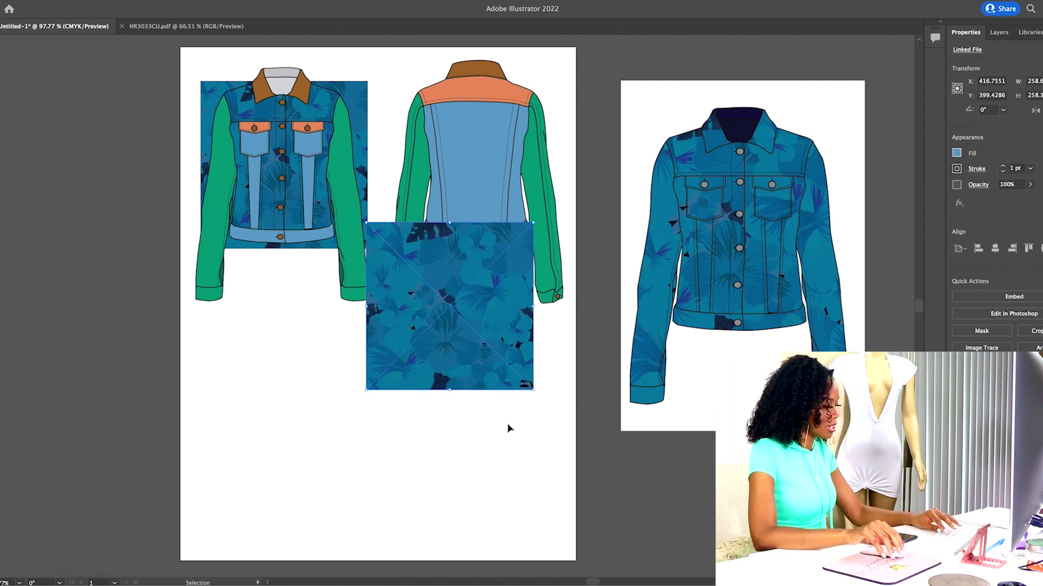
{"action": "left_click_drag", "start_coordinate": [455, 375], "coordinate": [295, 207]}
{"action": "right_click", "coordinate": [293, 215]}
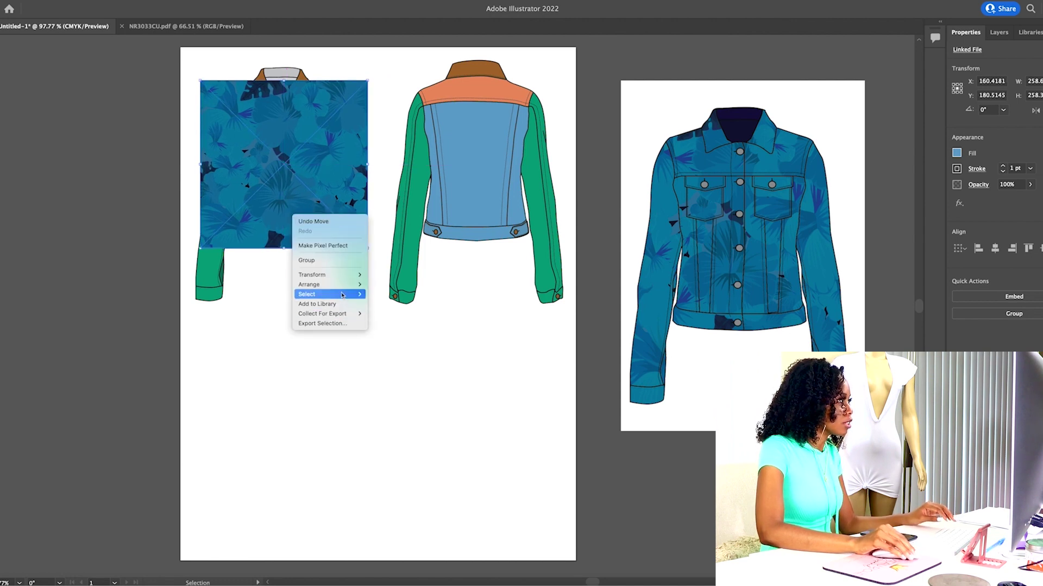
{"action": "mouse_move", "coordinate": [341, 295]}
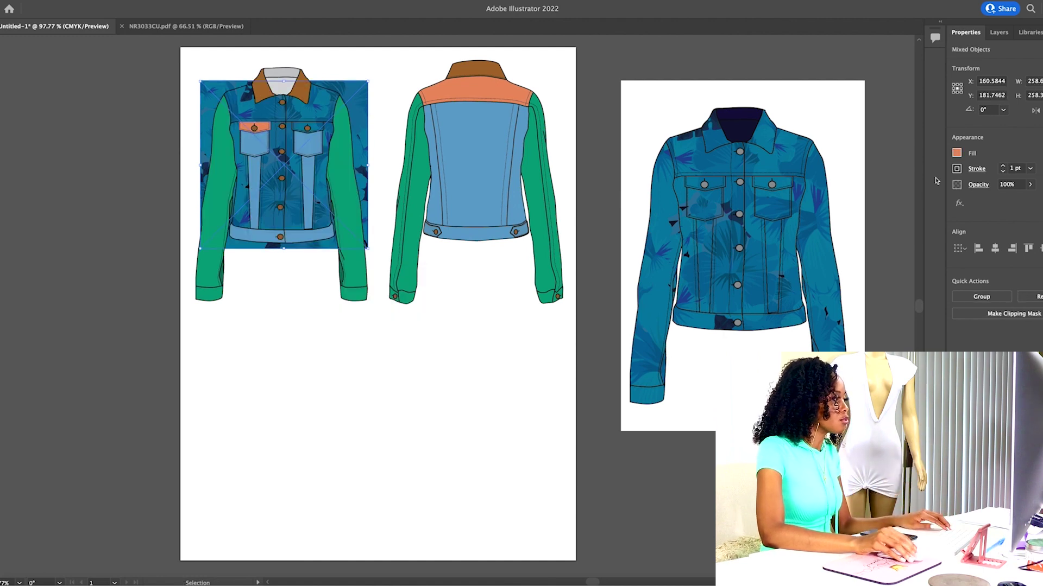
Make a clipping mask from the floral pattern and the front jacket's orange left pocket flap, and reapply a 1 pt outline stroke
{"action": "left_click", "coordinate": [290, 320]}
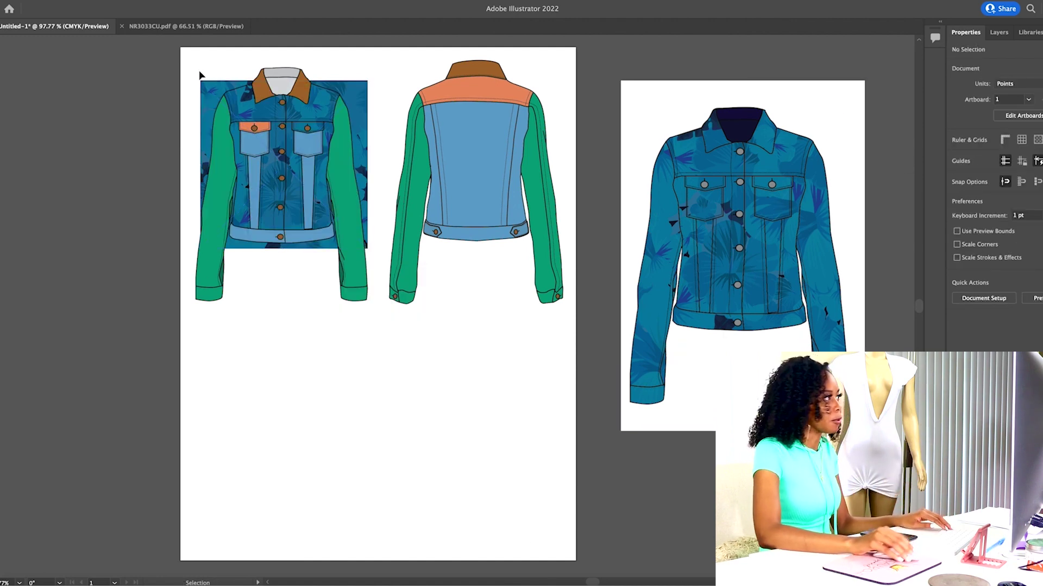
{"action": "left_click", "coordinate": [265, 141]}
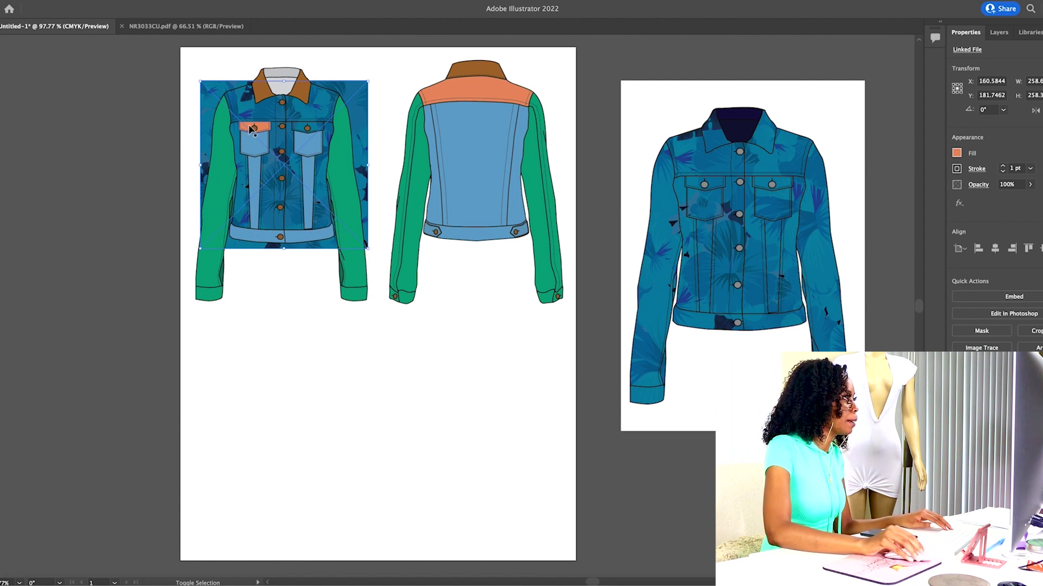
{"action": "right_click", "coordinate": [250, 129]}
{"action": "left_click", "coordinate": [276, 199]}
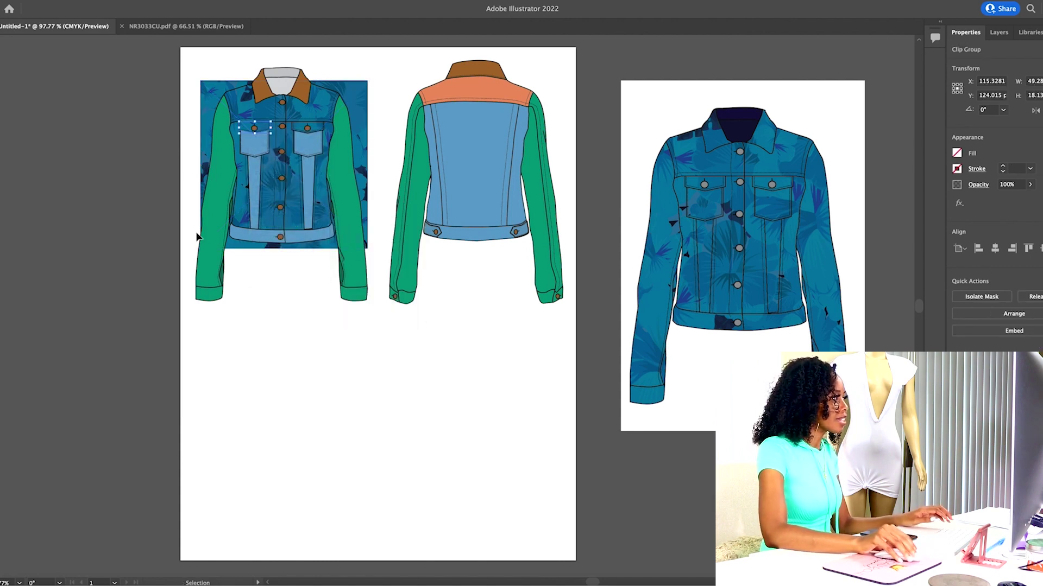
{"action": "left_click", "coordinate": [976, 169]}
{"action": "type", "text": "1"}
{"action": "key", "text": "Return"}
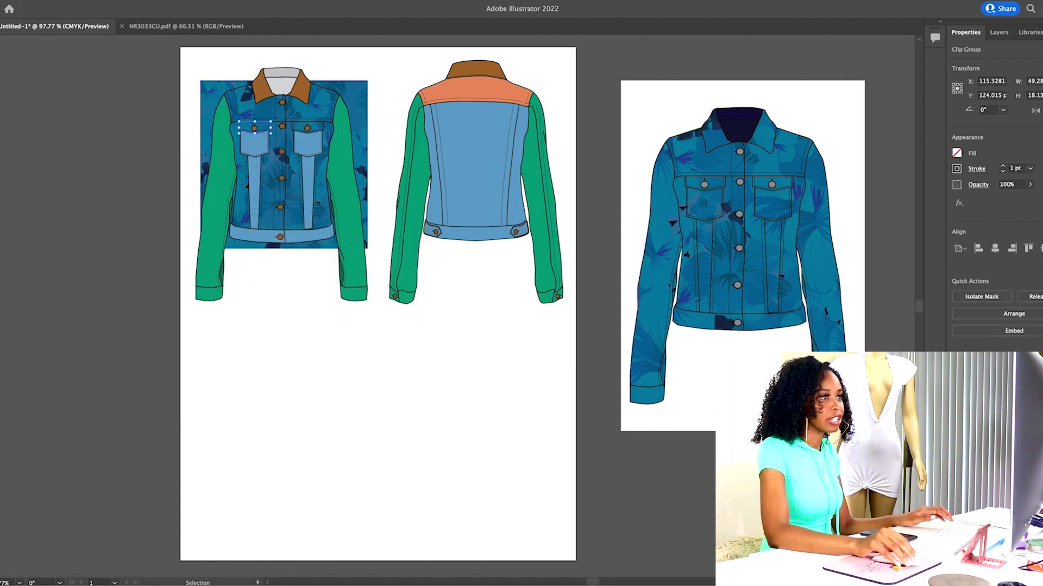
{"action": "left_click", "coordinate": [314, 342]}
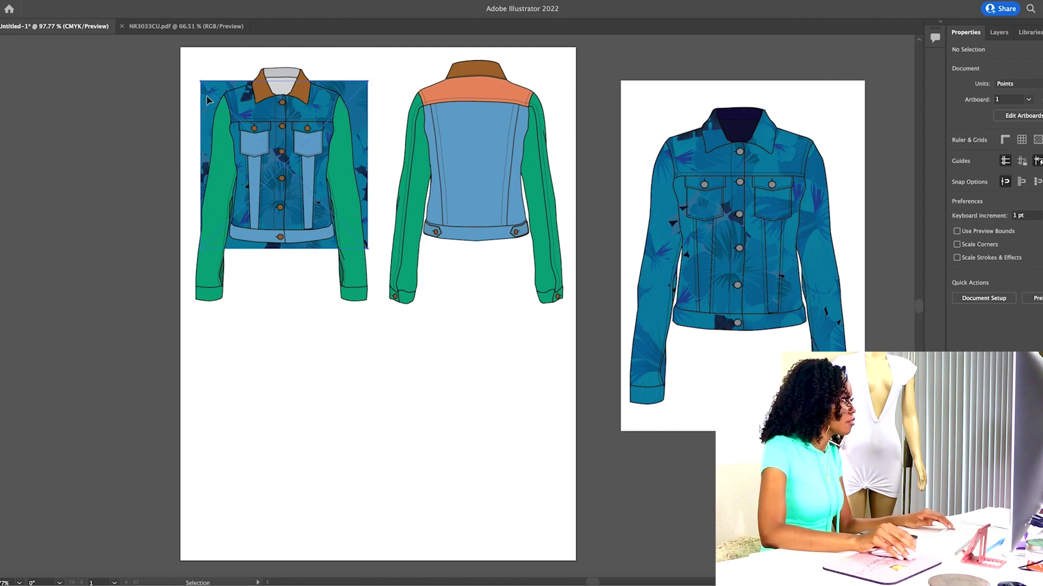
Make a clipping mask from the floral pattern and the front jacket's remaining light-blue pieces: pockets, lower strips and waistband
{"action": "left_click", "coordinate": [251, 150], "text": "shift"}
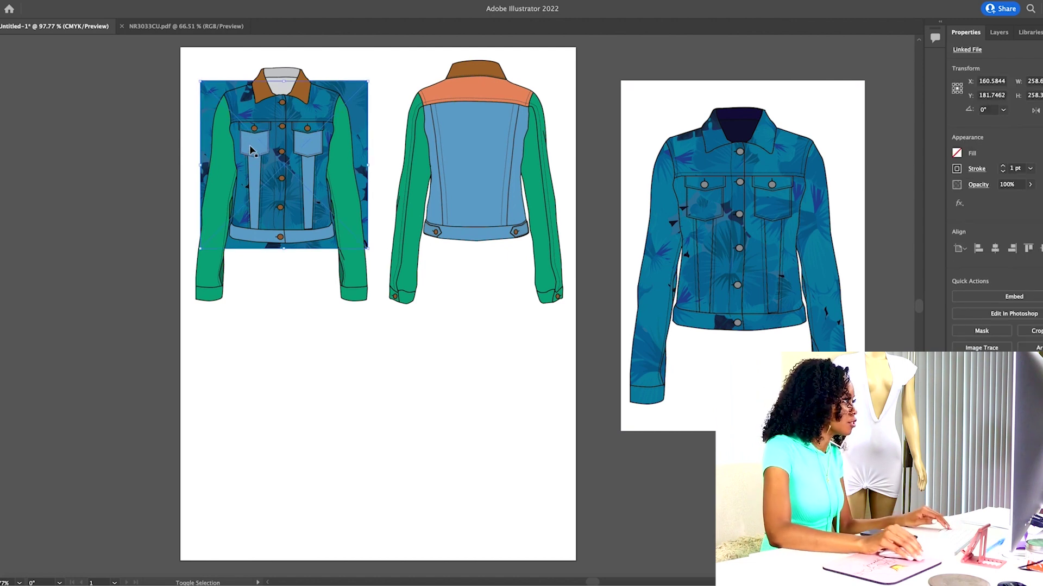
{"action": "right_click", "coordinate": [280, 180]}
{"action": "left_click", "coordinate": [330, 265]}
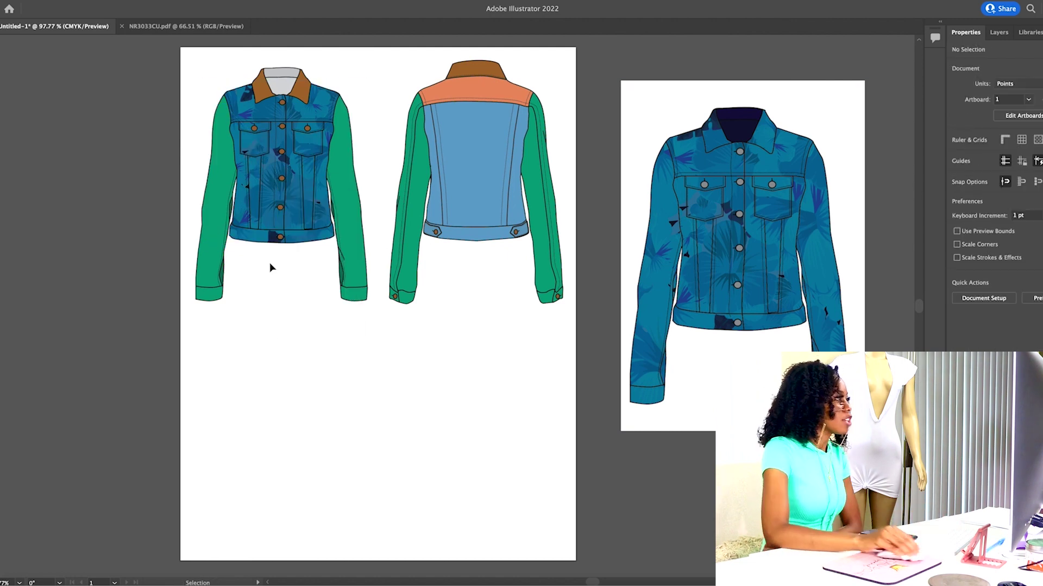
Fill the front jacket's green sleeves and cuffs with a solid blue matching the pattern, using the Eyedropper
{"action": "left_click", "coordinate": [196, 231]}
{"action": "key", "text": "Delete"}
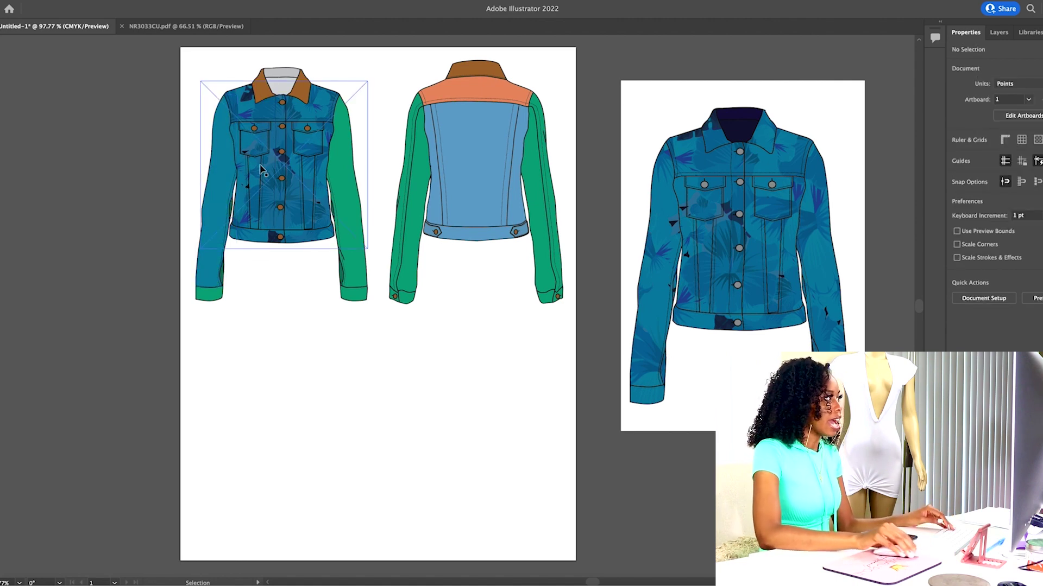
{"action": "left_click", "coordinate": [351, 212]}
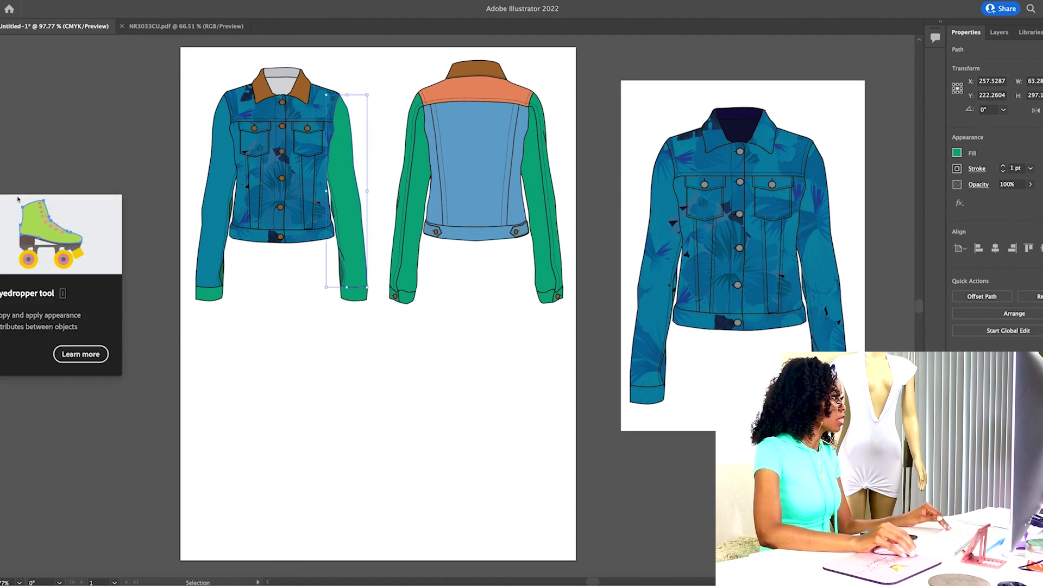
{"action": "left_click", "coordinate": [204, 299], "text": "shift"}
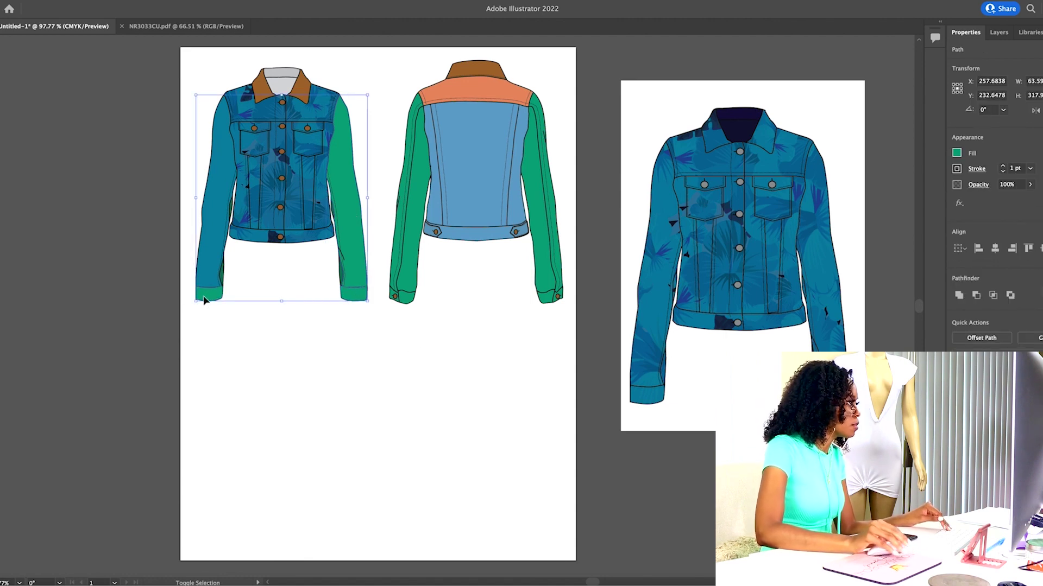
{"action": "key", "text": "i"}
{"action": "left_click", "coordinate": [225, 212]}
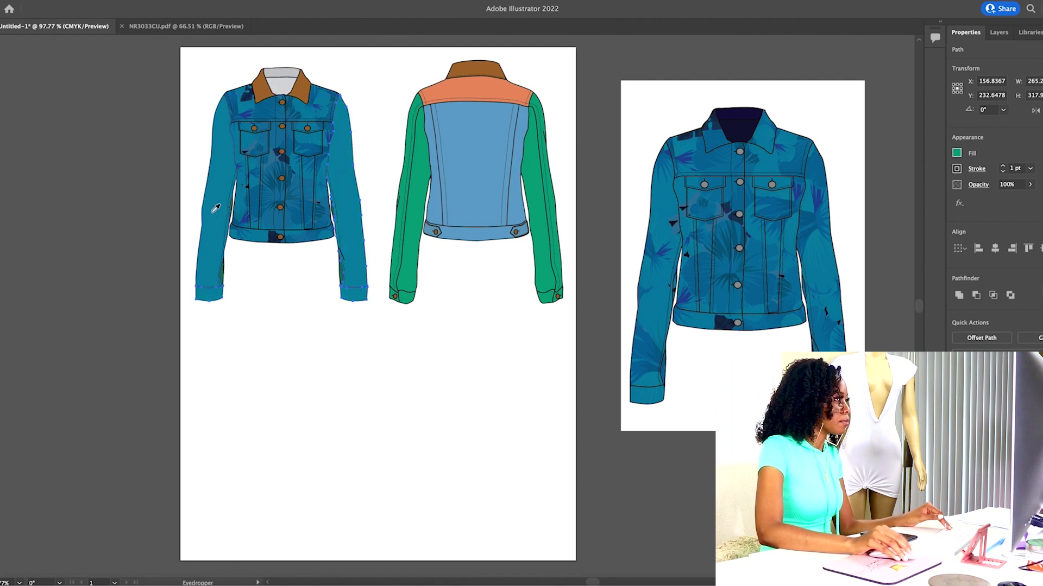
{"action": "key", "text": "v"}
{"action": "left_click", "coordinate": [375, 374]}
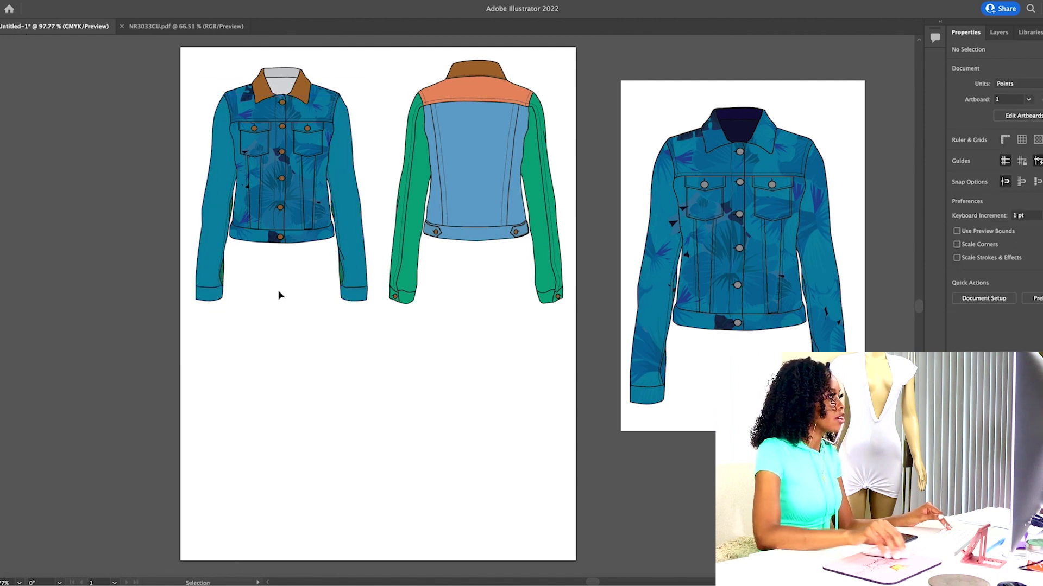
Fill the front jacket's brown collar with the same solid blue as the sleeves, using the Eyedropper
{"action": "left_click", "coordinate": [267, 95]}
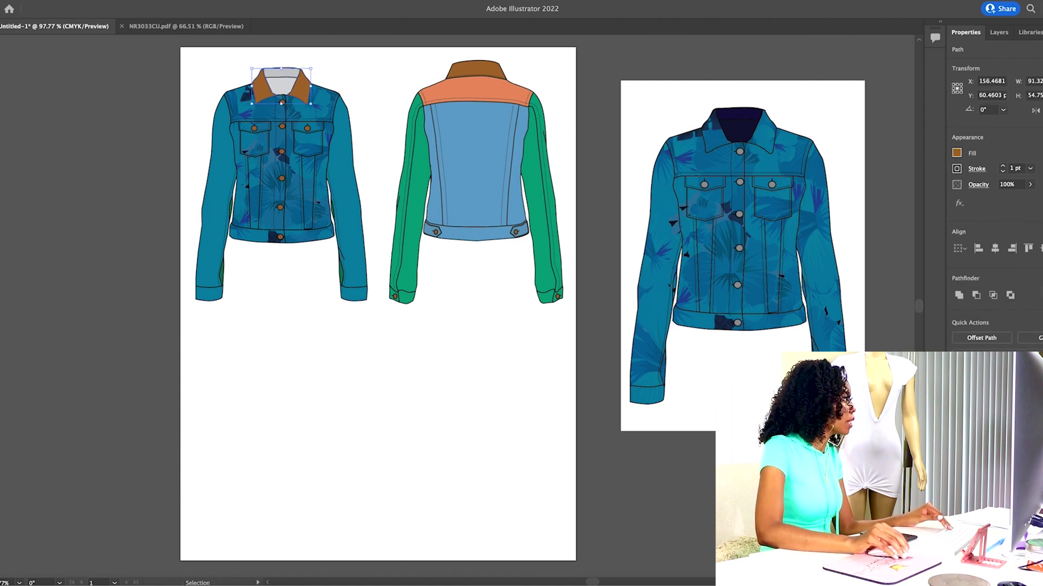
{"action": "key", "text": "i"}
{"action": "left_click", "coordinate": [231, 179]}
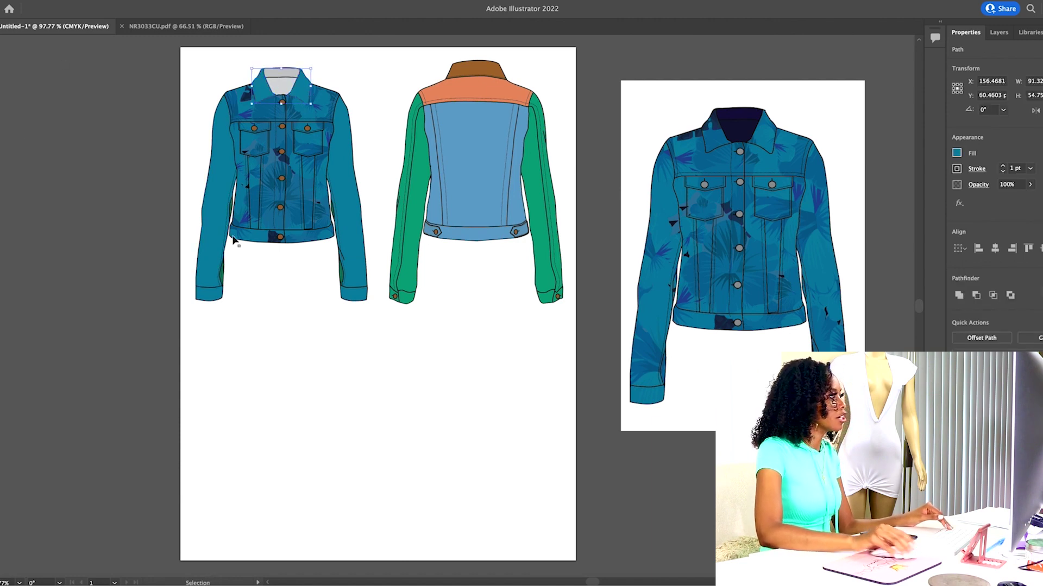
{"action": "left_click", "coordinate": [346, 395]}
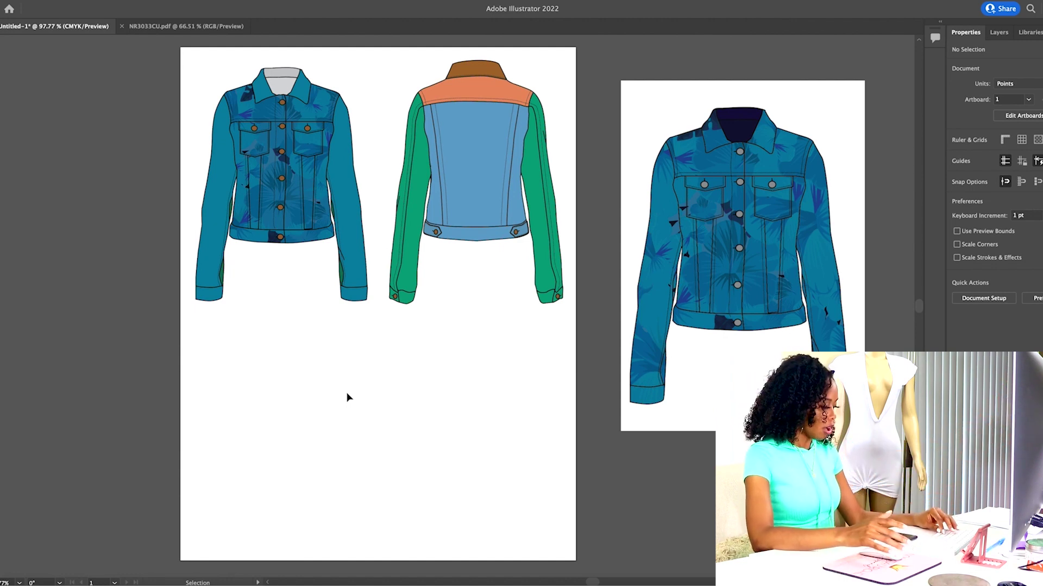
Paste a copy of the floral pattern, enlarge it to about 333 pt wide over the front jacket's sleeves, and send it to the back
{"action": "key", "text": "ctrl+v"}
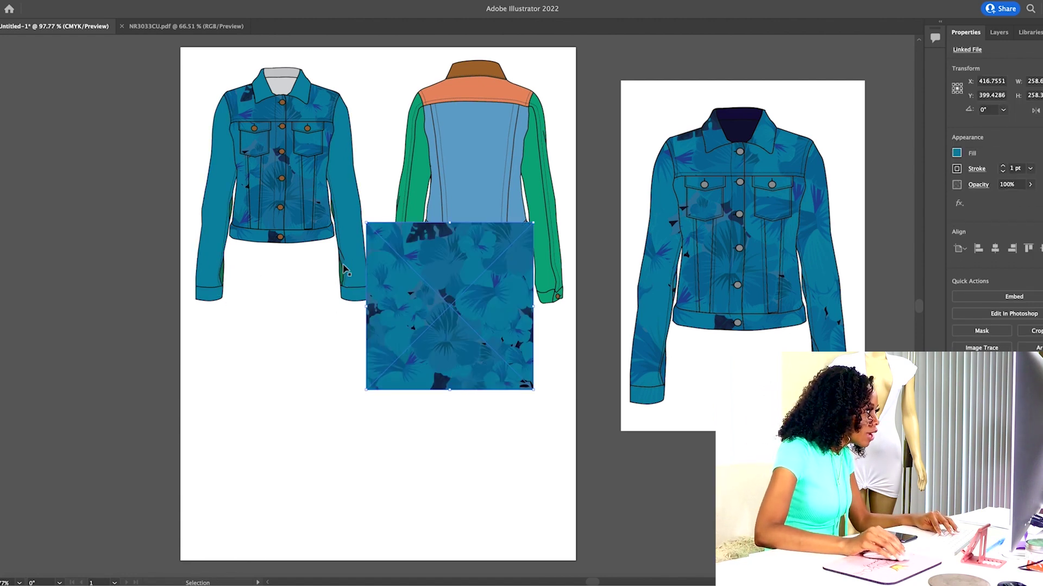
{"action": "left_click", "coordinate": [451, 470]}
{"action": "left_click_drag", "start_coordinate": [461, 362], "coordinate": [287, 229]}
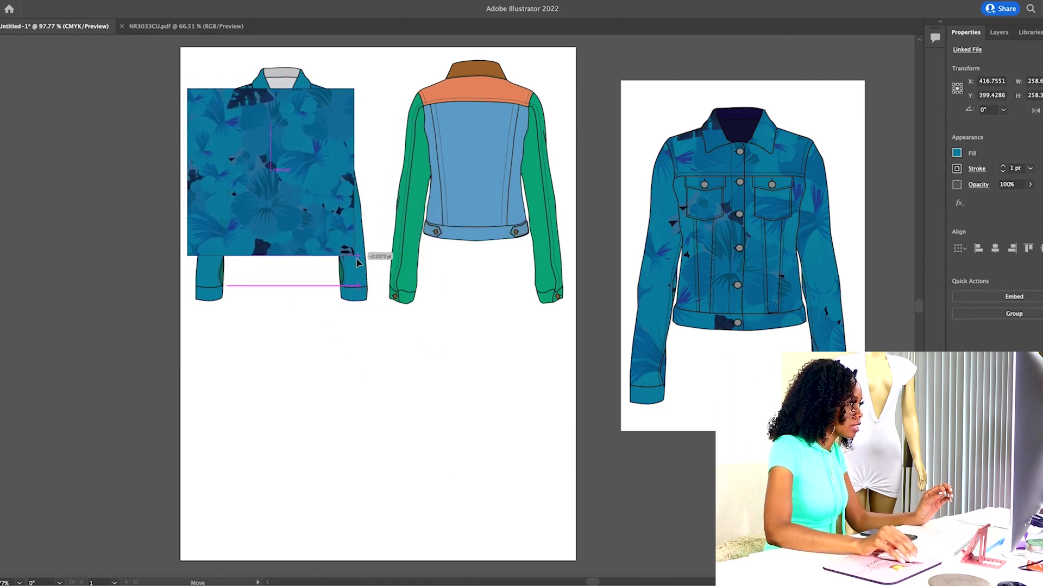
{"action": "left_click_drag", "start_coordinate": [357, 263], "coordinate": [402, 323]}
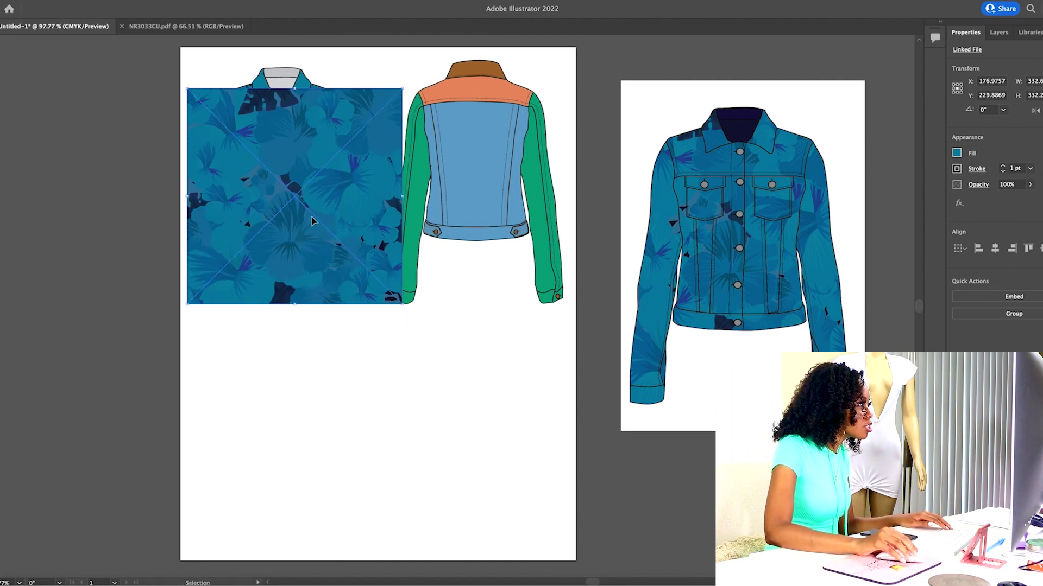
{"action": "left_click_drag", "start_coordinate": [311, 220], "coordinate": [306, 220]}
{"action": "right_click", "coordinate": [300, 234]}
{"action": "mouse_move", "coordinate": [344, 302]}
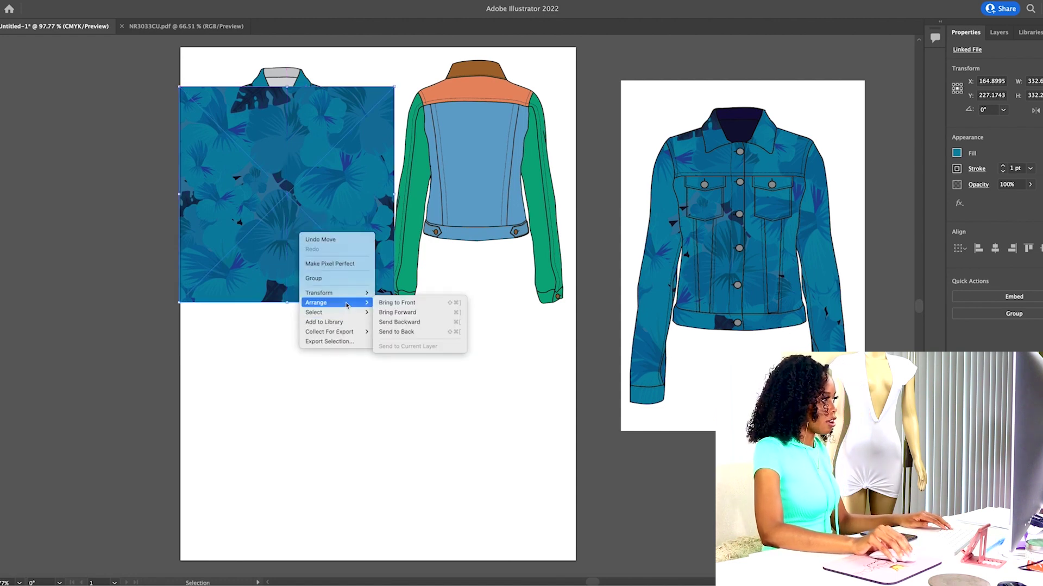
{"action": "left_click", "coordinate": [443, 337]}
{"action": "left_click", "coordinate": [326, 330]}
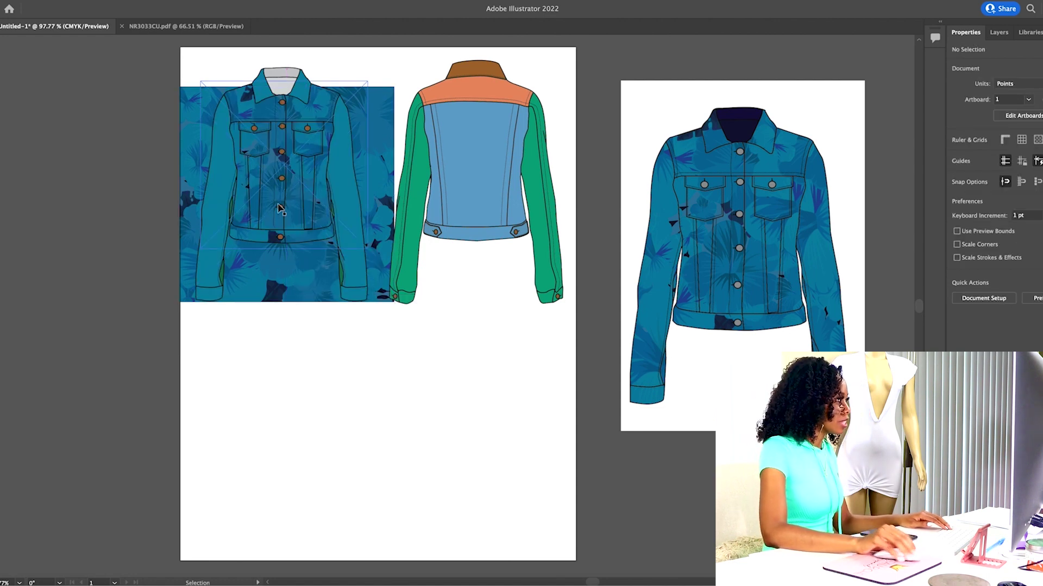
Make a clipping mask from the enlarged pattern and the front jacket's sleeves and cuffs
{"action": "left_click", "coordinate": [217, 161]}
{"action": "left_click", "coordinate": [193, 149], "text": "shift"}
{"action": "key", "text": "super+7"}
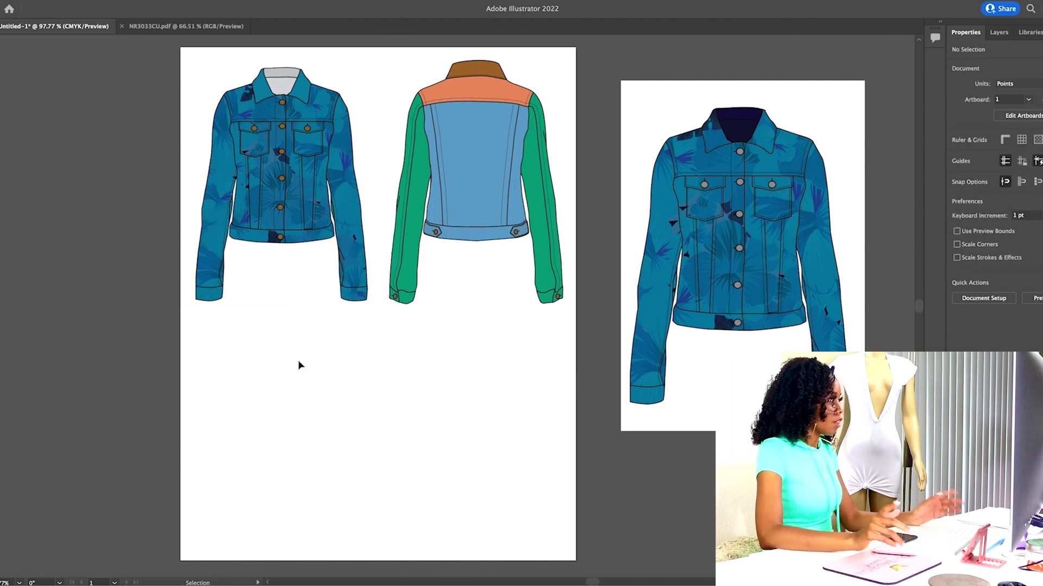
Paste another copy of the floral pattern and clip it to the front jacket's collar
{"action": "left_click", "coordinate": [299, 365]}
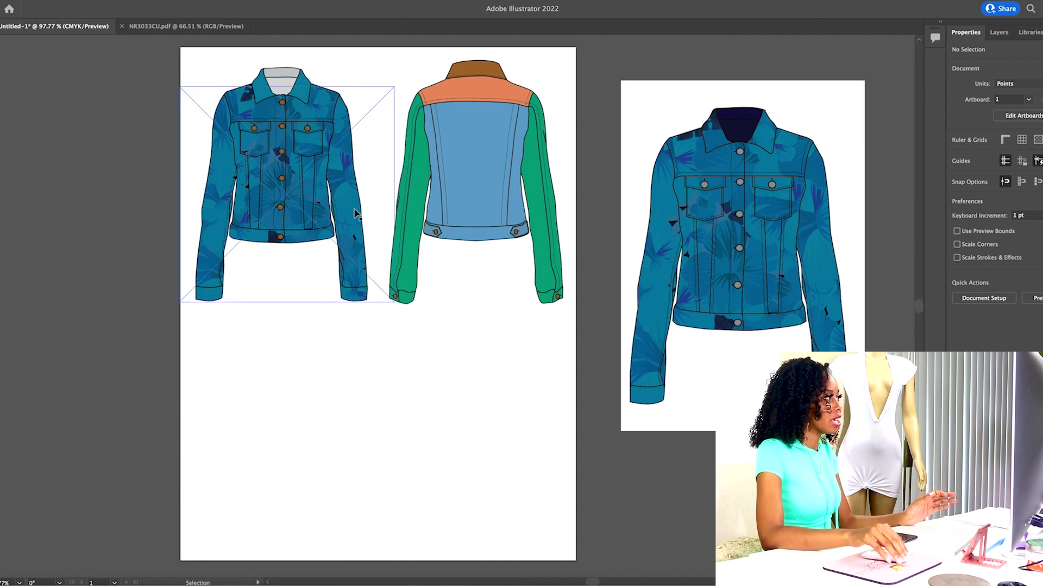
{"action": "key", "text": "ctrl+v"}
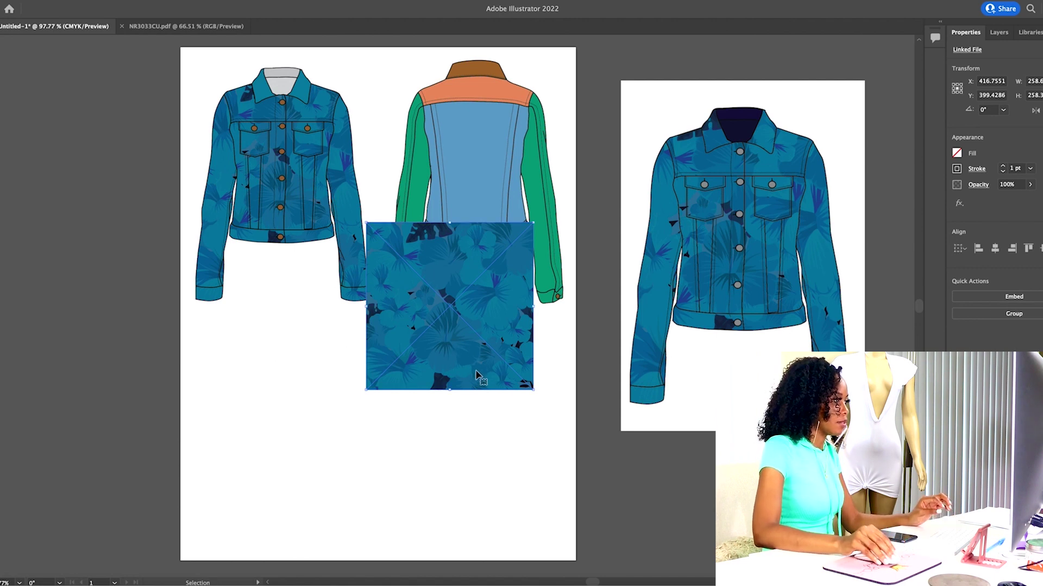
{"action": "key", "text": "Delete"}
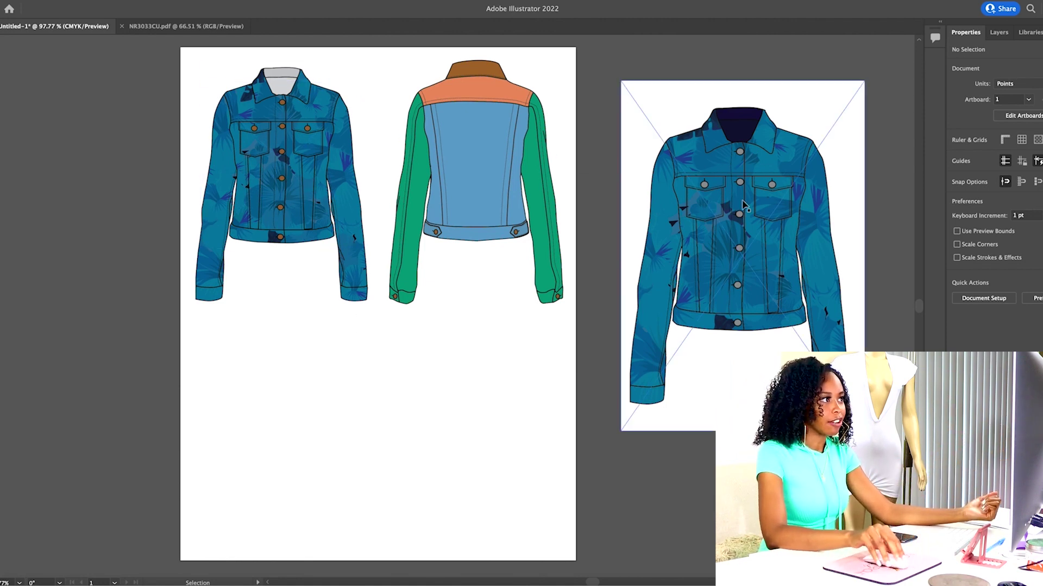
Recolour the front jacket's top button with the grey of the reference jacket's buttons, and reapply its outline stroke
{"action": "left_click", "coordinate": [282, 101]}
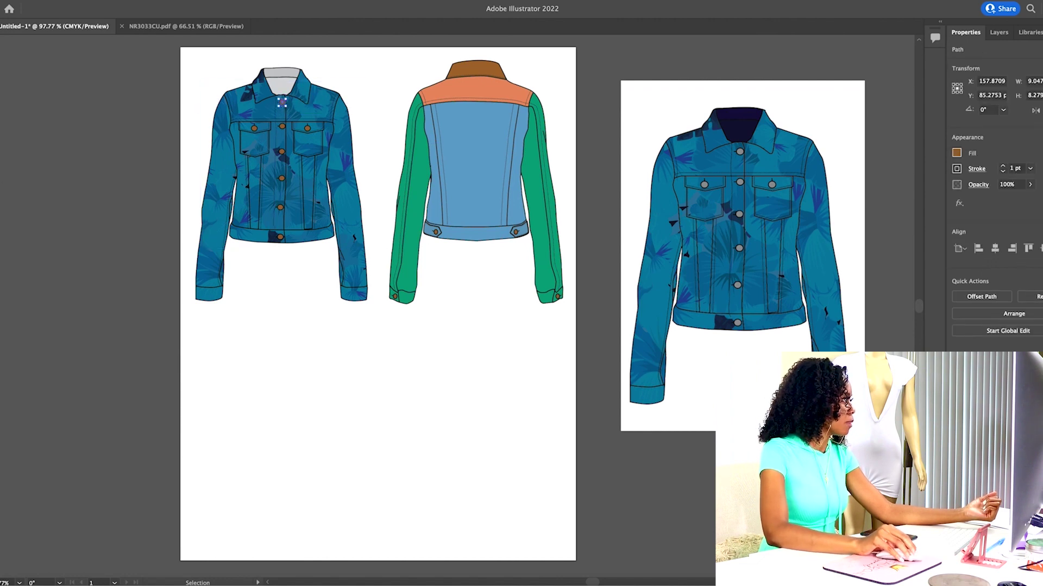
{"action": "key", "text": "i"}
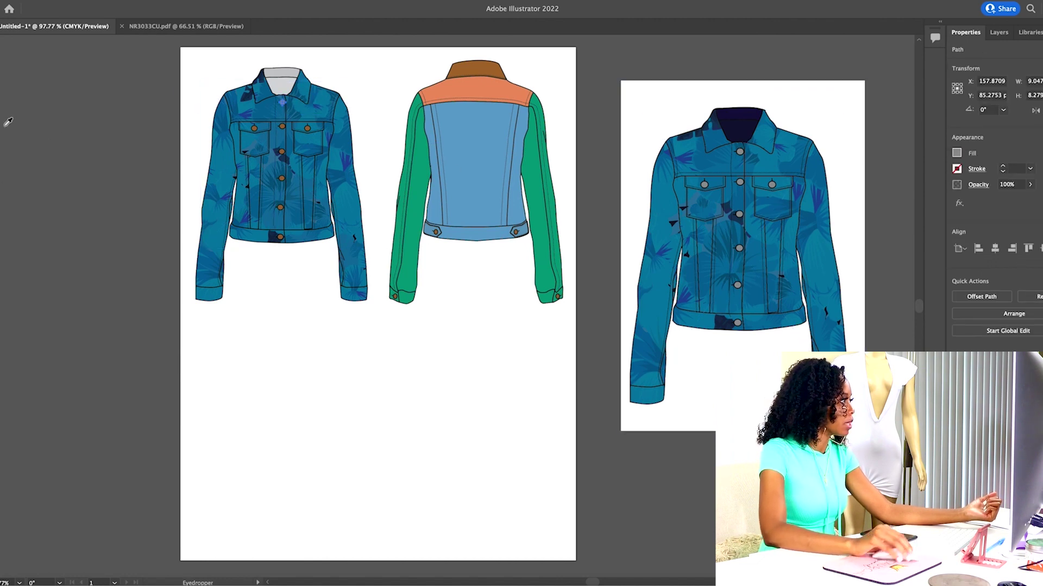
{"action": "left_click", "coordinate": [977, 169]}
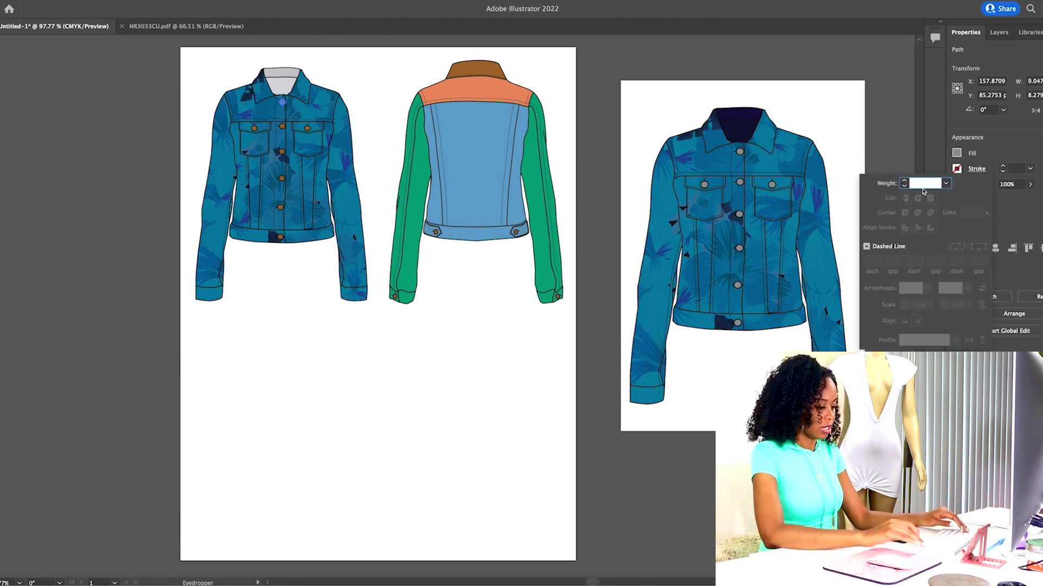
{"action": "key", "text": "v"}
{"action": "left_click", "coordinate": [300, 338]}
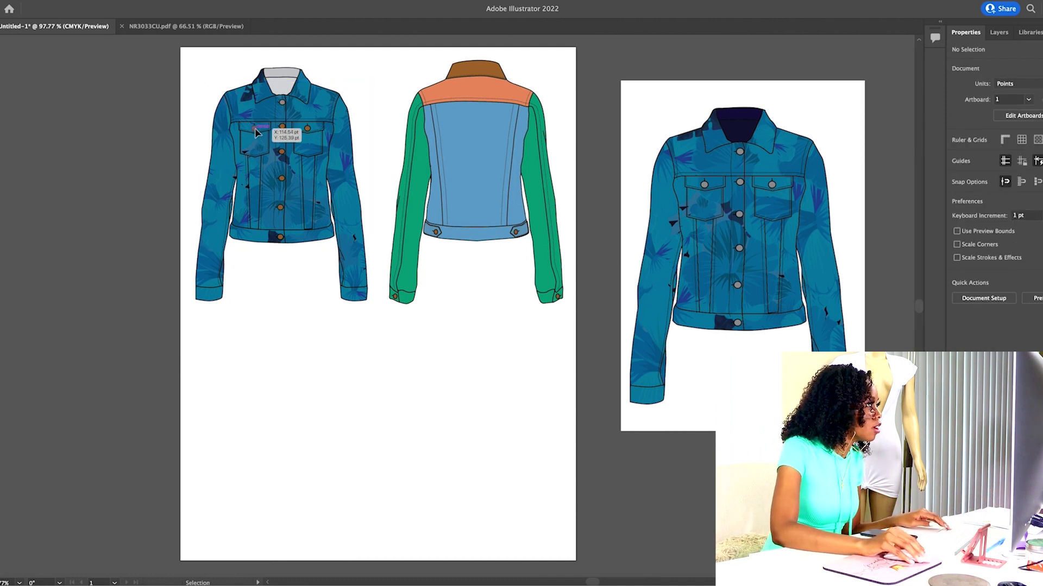
Match the front jacket's remaining placket, pocket and waistband buttons to the grey top button with the Eyedropper
{"action": "left_click", "coordinate": [256, 133]}
{"action": "left_click", "coordinate": [282, 128], "text": "shift"}
{"action": "left_click", "coordinate": [308, 128], "text": "shift"}
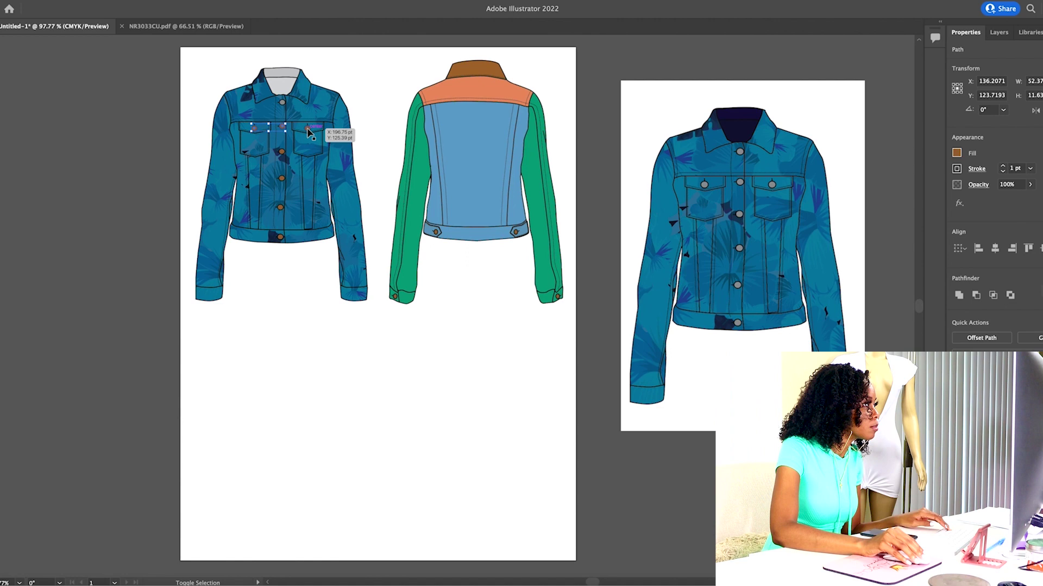
{"action": "left_click", "coordinate": [282, 152], "text": "shift"}
{"action": "left_click", "coordinate": [281, 179], "text": "shift"}
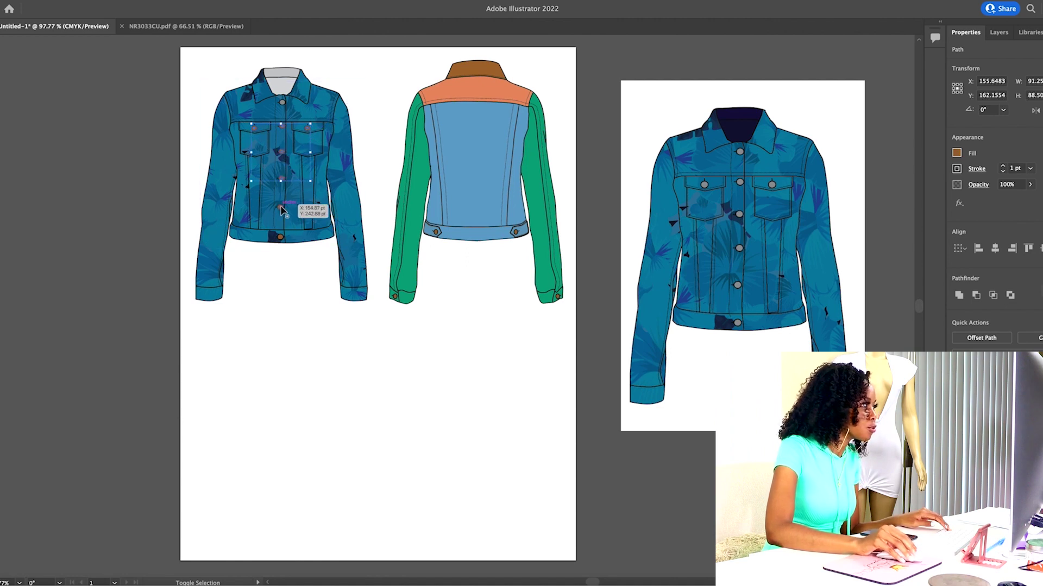
{"action": "left_click", "coordinate": [281, 208], "text": "shift"}
{"action": "left_click", "coordinate": [282, 237], "text": "shift"}
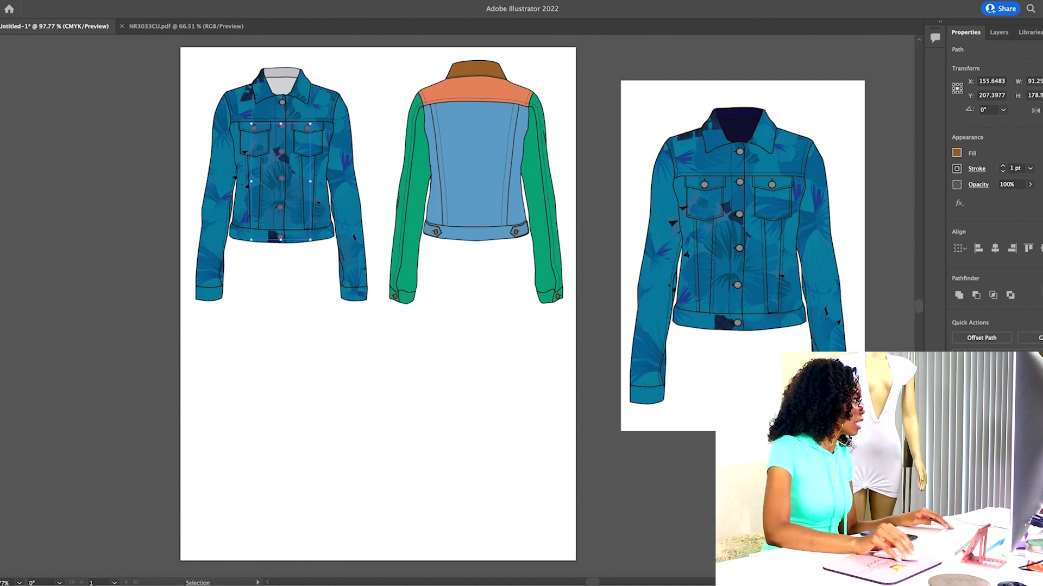
{"action": "key", "text": "i"}
{"action": "left_click", "coordinate": [285, 101]}
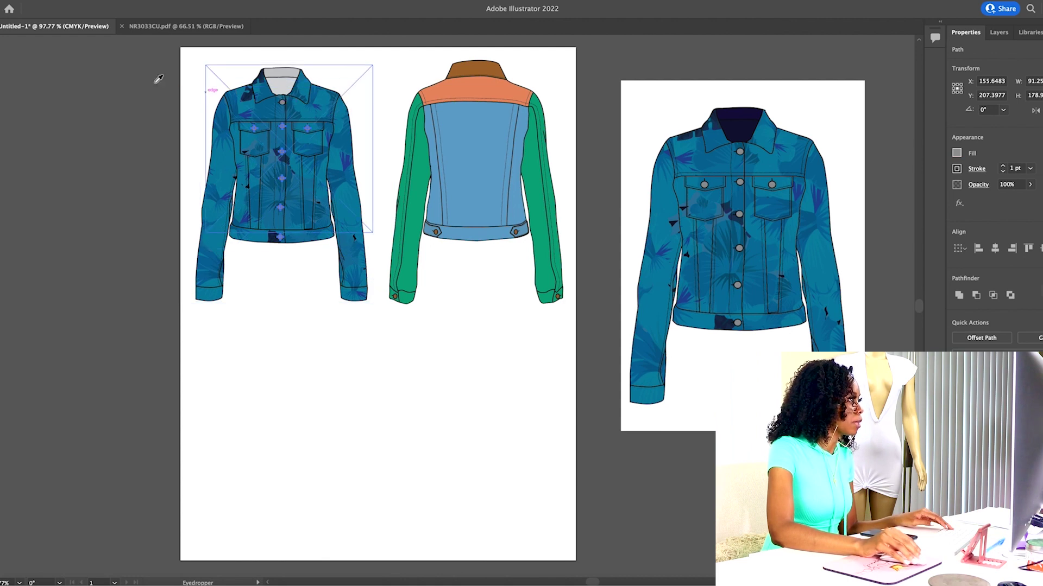
{"action": "key", "text": "v"}
{"action": "left_click", "coordinate": [222, 37]}
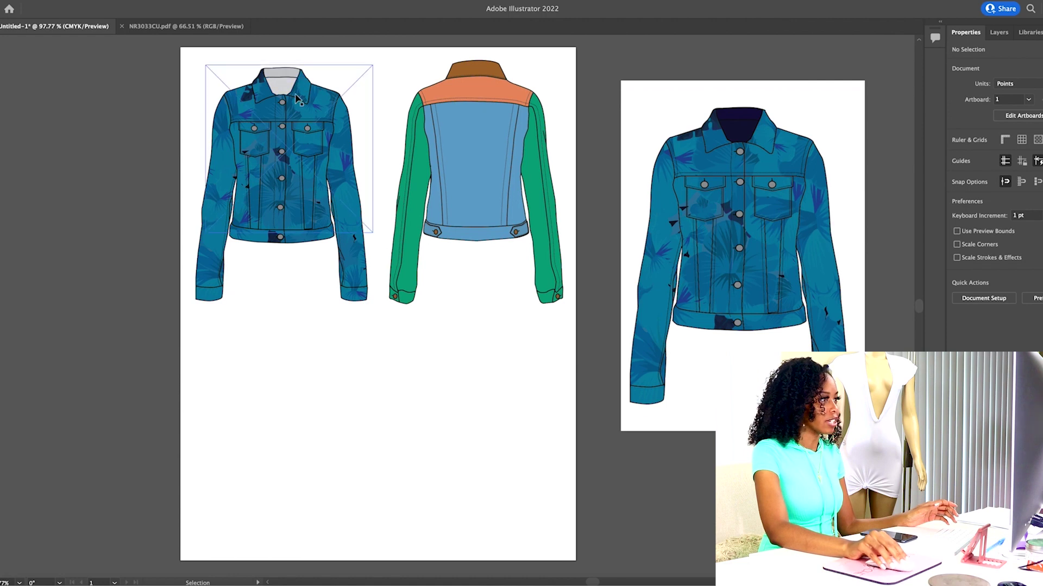
Fill the front jacket's inner neck area with the dark navy of the reference jacket's lining
{"action": "left_click", "coordinate": [280, 90]}
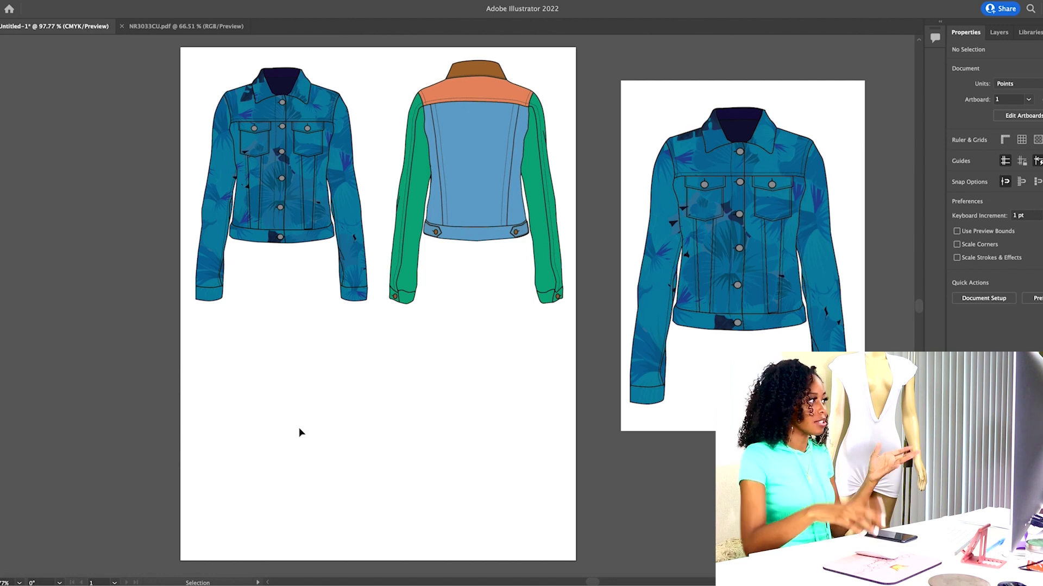
{"action": "scroll", "coordinate": [298, 429], "scroll_direction": "down", "scroll_amount": 1}
{"action": "scroll", "coordinate": [298, 429], "scroll_direction": "left", "scroll_amount": 1}
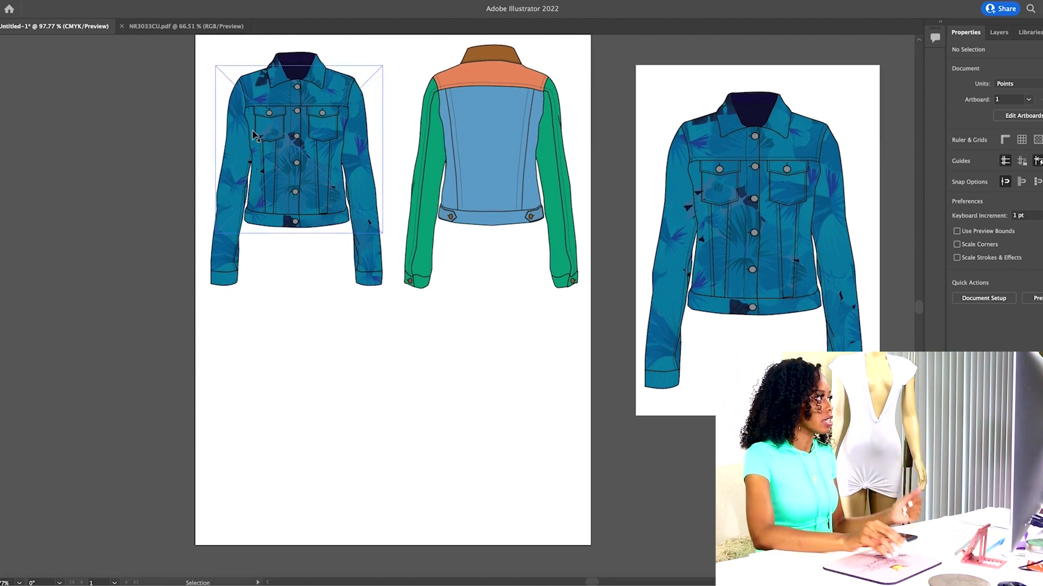
Group all pieces of the pattern-filled front jacket and move the group down to the middle of the artboard
{"action": "left_click_drag", "start_coordinate": [207, 41], "coordinate": [388, 315]}
{"action": "right_click", "coordinate": [335, 301]}
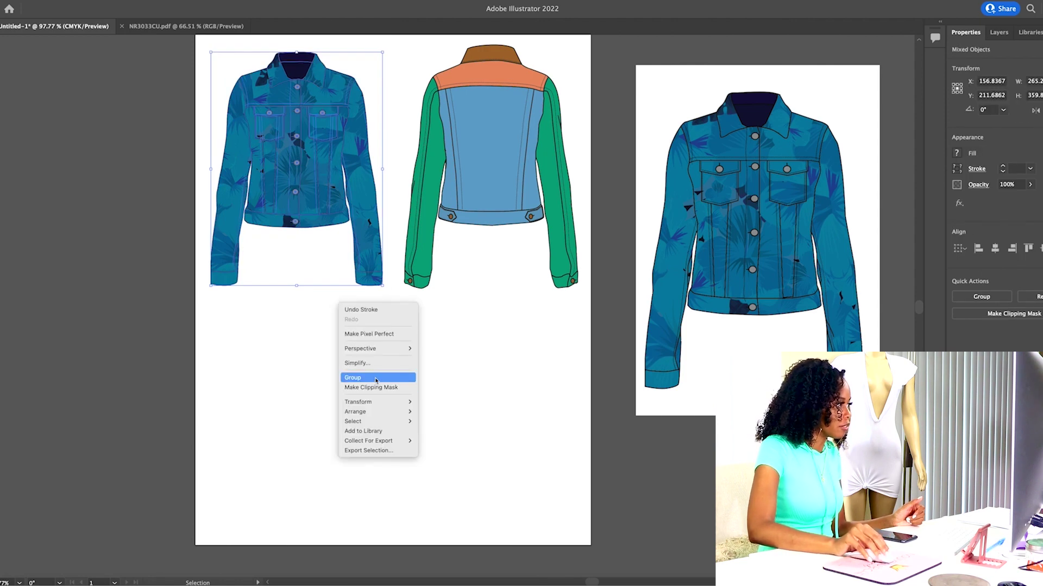
{"action": "left_click", "coordinate": [315, 329]}
{"action": "key", "text": "ctrl+g"}
{"action": "left_click_drag", "start_coordinate": [345, 252], "coordinate": [292, 336]}
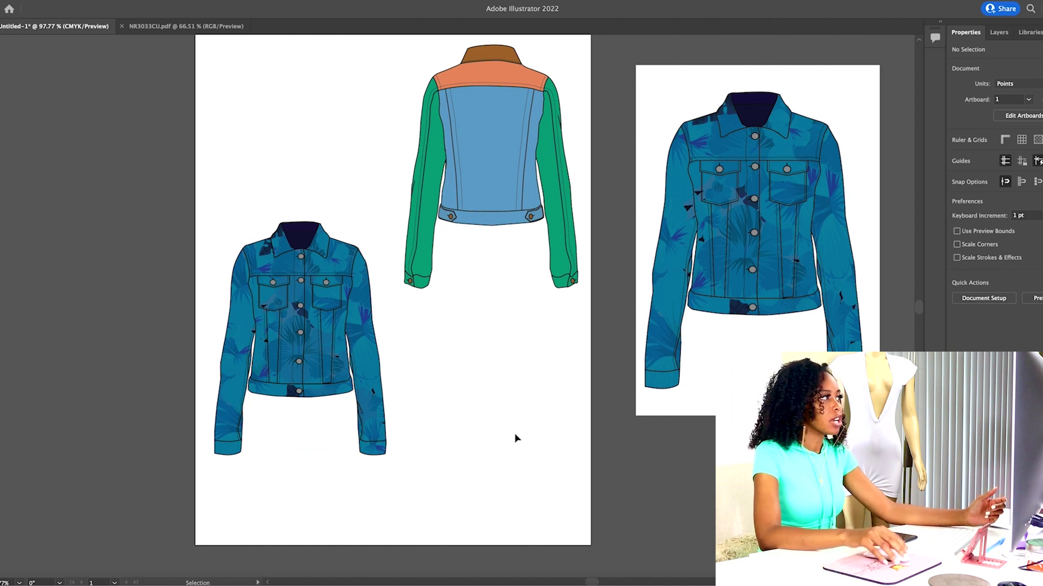
Delete the multicoloured back-view jacket from the artboard
{"action": "scroll", "coordinate": [513, 412], "scroll_direction": "up", "scroll_amount": 1}
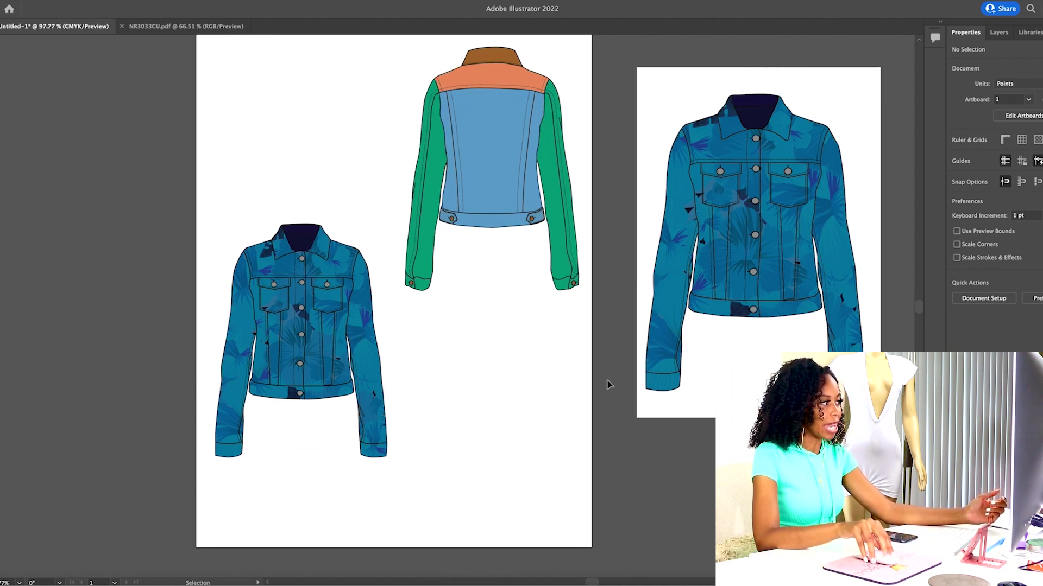
{"action": "scroll", "coordinate": [410, 54], "scroll_direction": "up", "scroll_amount": 5}
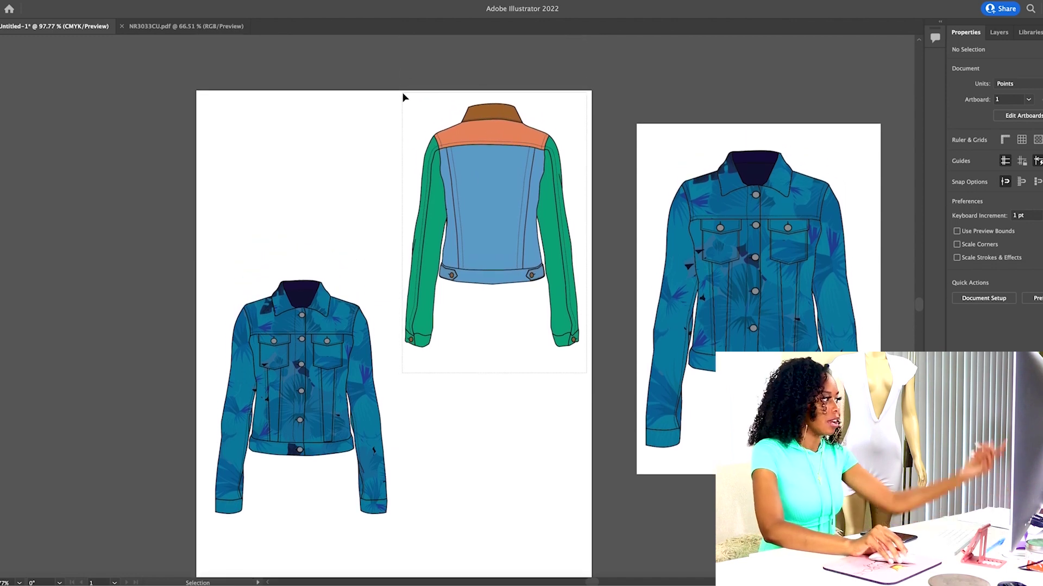
{"action": "left_click", "coordinate": [403, 97]}
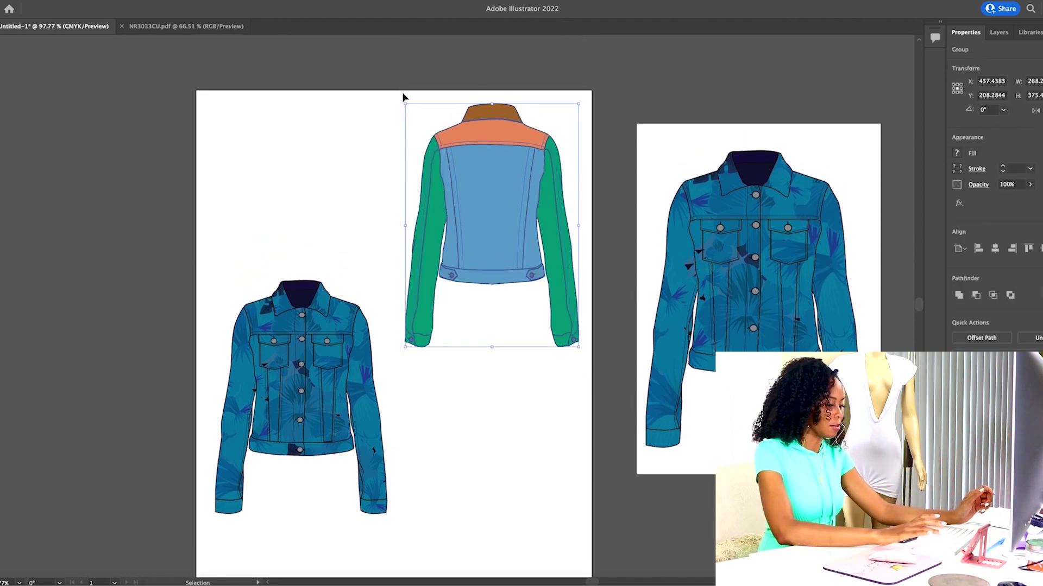
{"action": "key", "text": "Delete"}
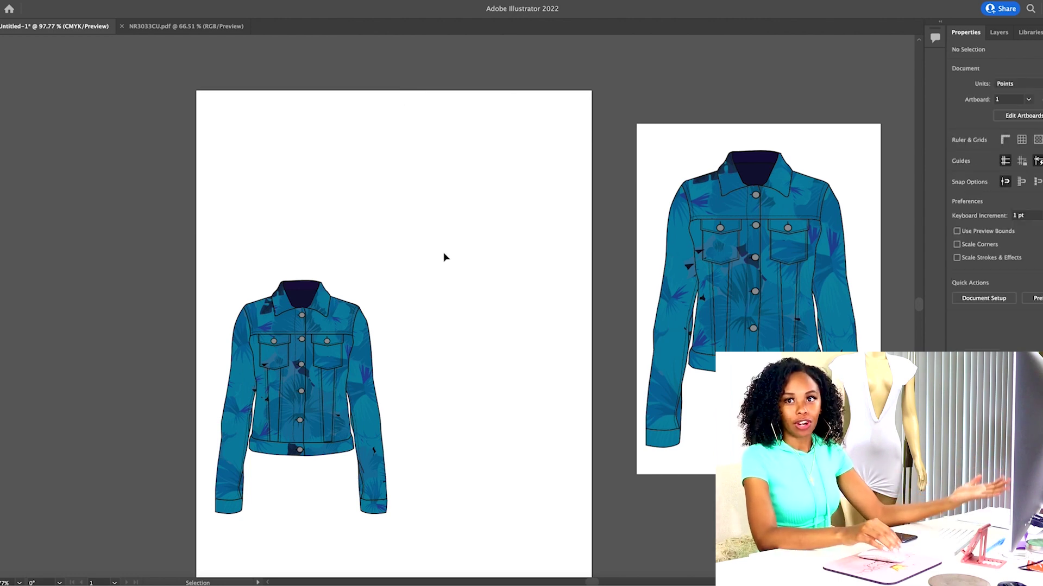
{"action": "scroll", "coordinate": [444, 257], "scroll_direction": "down", "scroll_amount": 3}
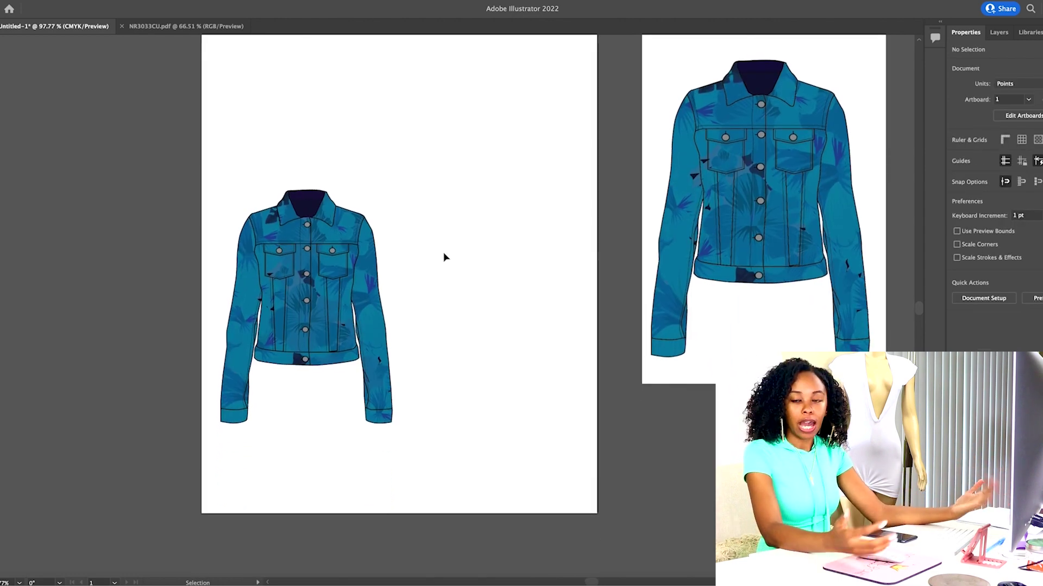